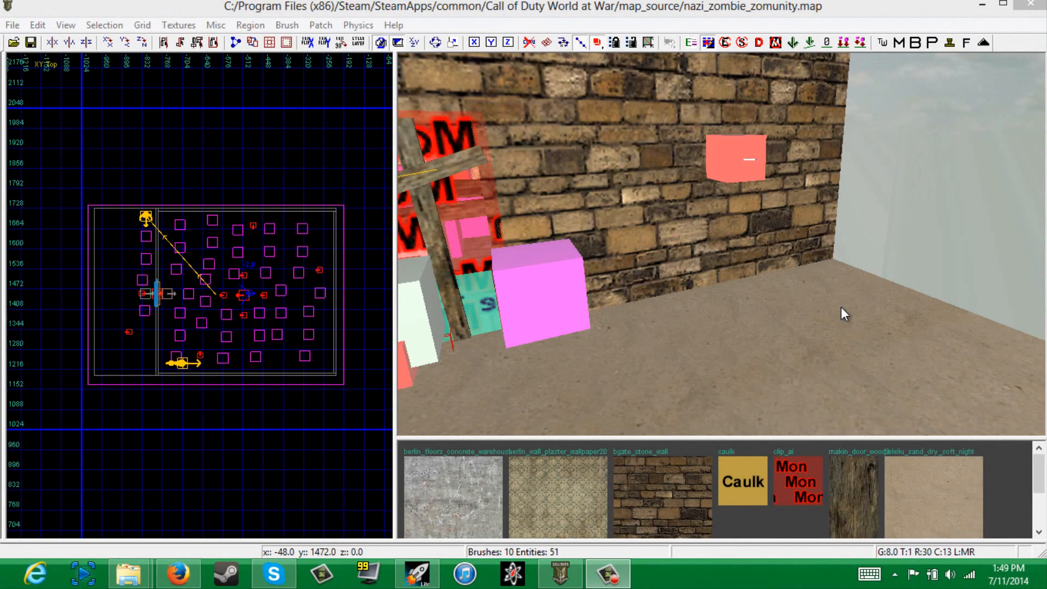
{"action": "right_click_drag", "start_coordinate": [841, 307], "coordinate": [712, 240]}
{"action": "left_click", "coordinate": [712, 240], "text": "shift"}
{"action": "left_click", "coordinate": [707, 288], "text": "shift"}
{"action": "left_click", "coordinate": [694, 234], "text": "shift"}
{"action": "left_click", "coordinate": [688, 290], "text": "shift"}
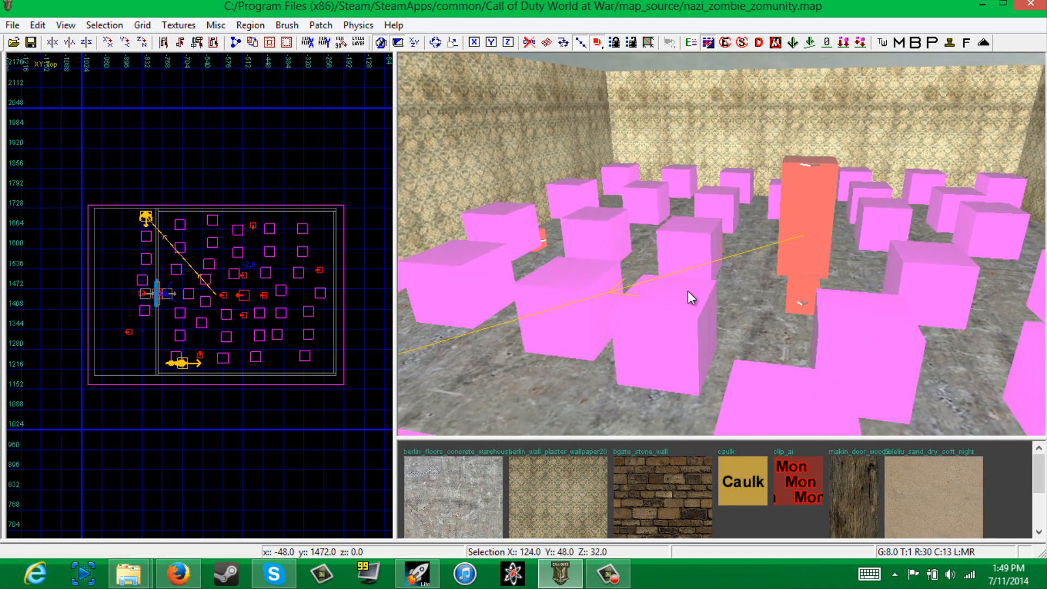
{"action": "right_click_drag", "start_coordinate": [687, 289], "coordinate": [681, 205]}
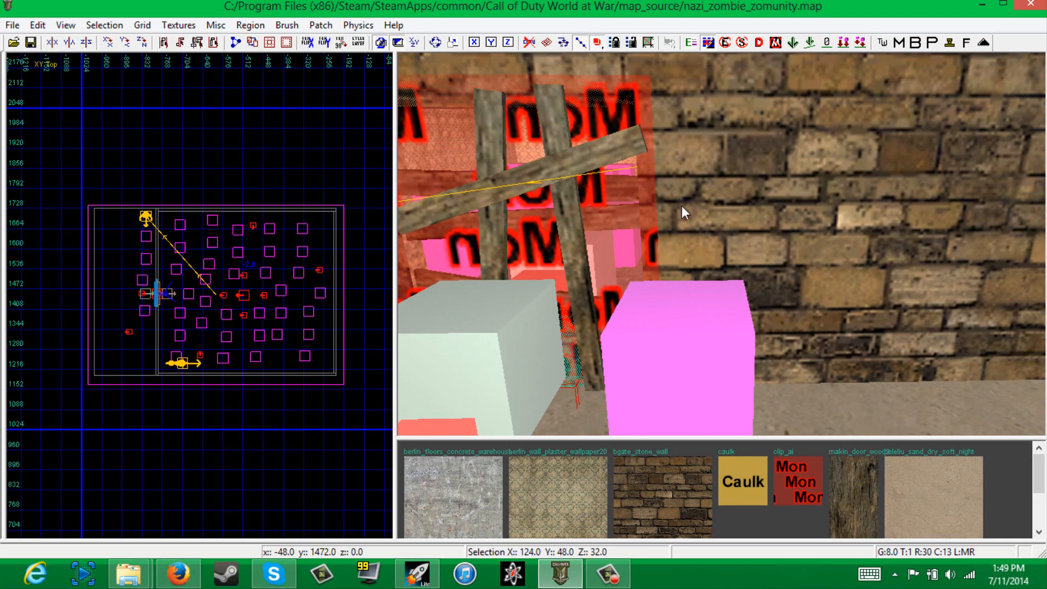
Copy the zombie spawner from outside the window wall into the room's opposite corner and rotate the copy about Z to 90°
{"action": "left_click", "coordinate": [1007, 4]}
{"action": "right_click_drag", "start_coordinate": [782, 137], "coordinate": [790, 115]}
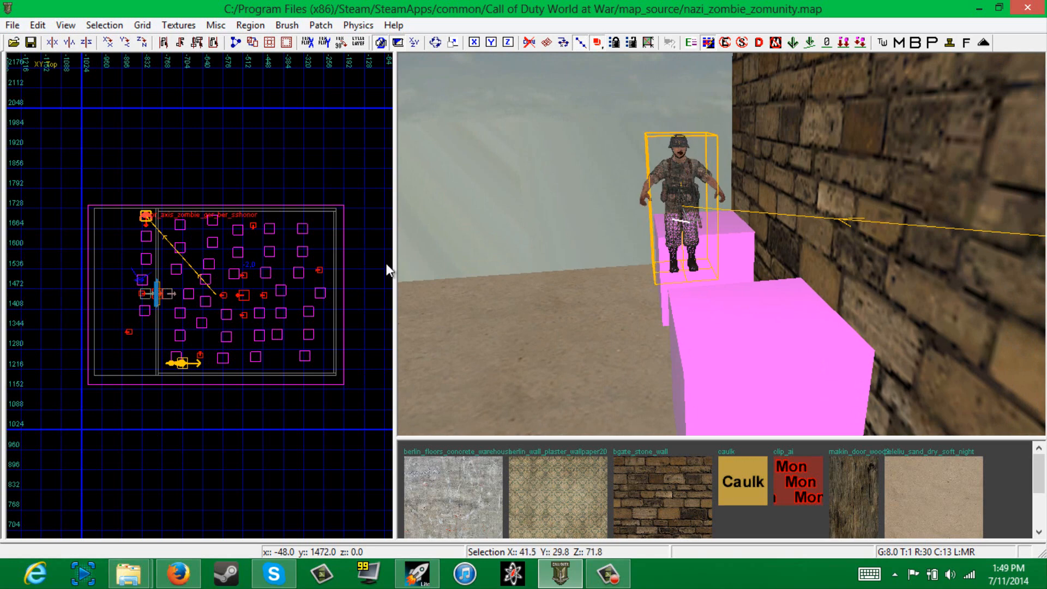
{"action": "key", "text": "space"}
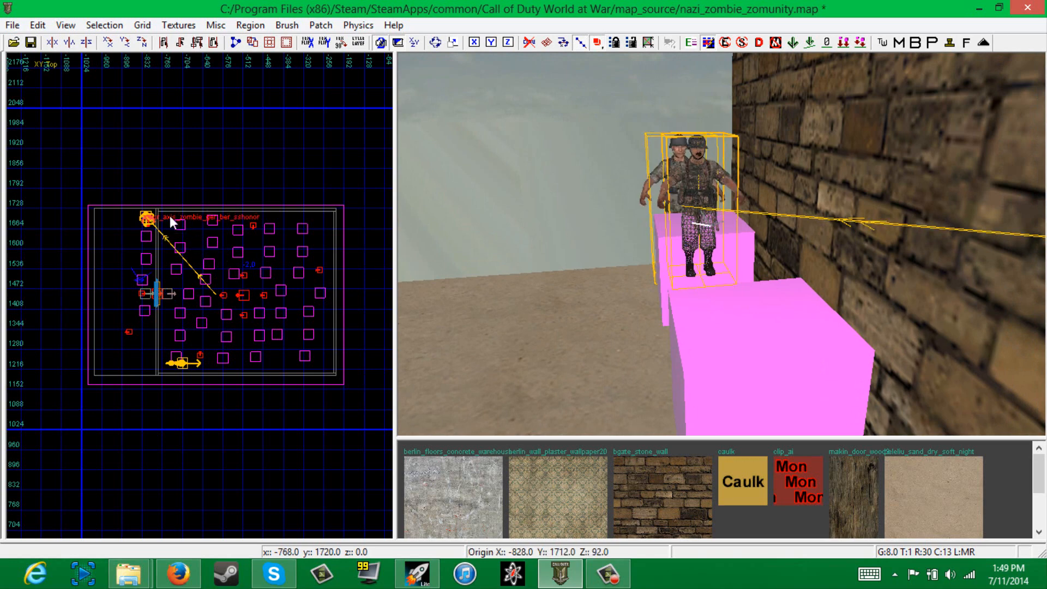
{"action": "mouse_move", "coordinate": [169, 215]}
{"action": "left_mouse_down"}
{"action": "mouse_move", "coordinate": [237, 303]}
{"action": "mouse_move", "coordinate": [297, 349]}
{"action": "left_mouse_up"}
{"action": "right_click_drag", "start_coordinate": [637, 327], "coordinate": [635, 328]}
{"action": "left_click", "coordinate": [142, 42]}
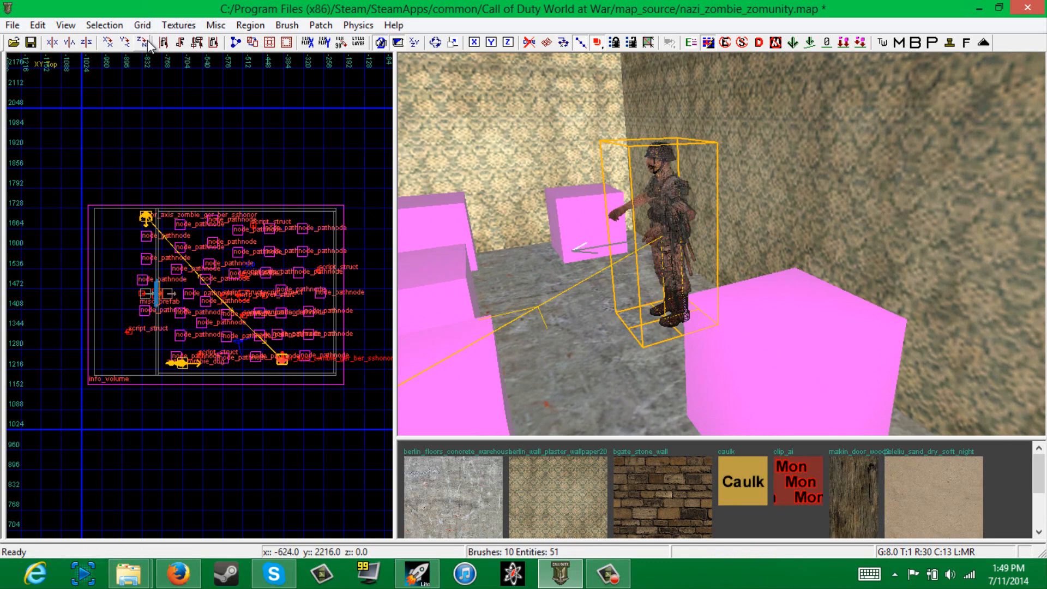
{"action": "scroll", "coordinate": [628, 334], "scroll_direction": "up", "scroll_amount": 2}
{"action": "scroll", "coordinate": [630, 336], "scroll_direction": "up", "scroll_amount": 3}
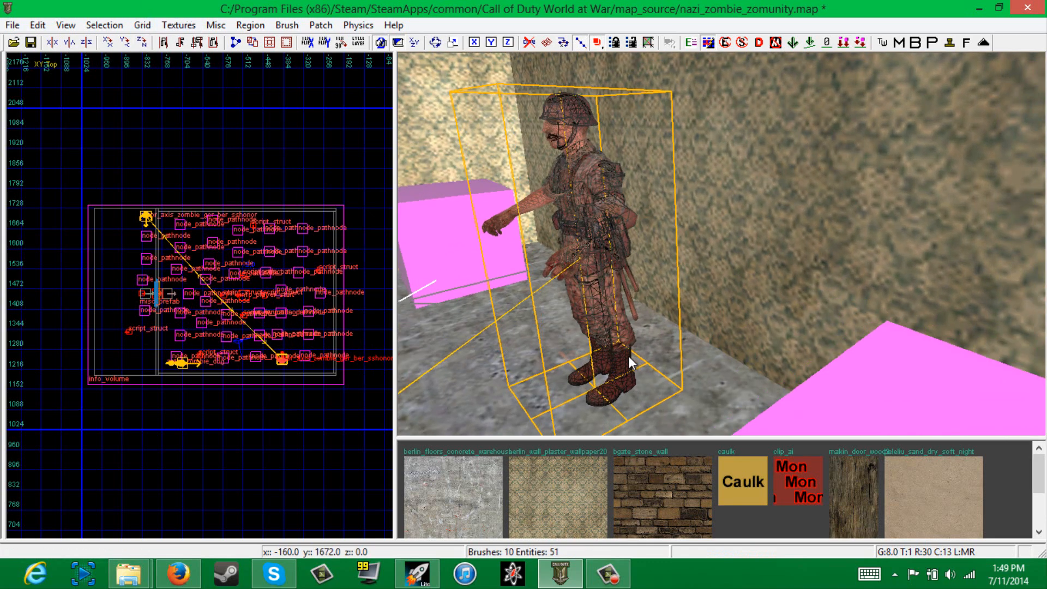
Add the key script_string with the value riser to the copied zombie spawner, then deselect it
{"action": "key", "text": "n"}
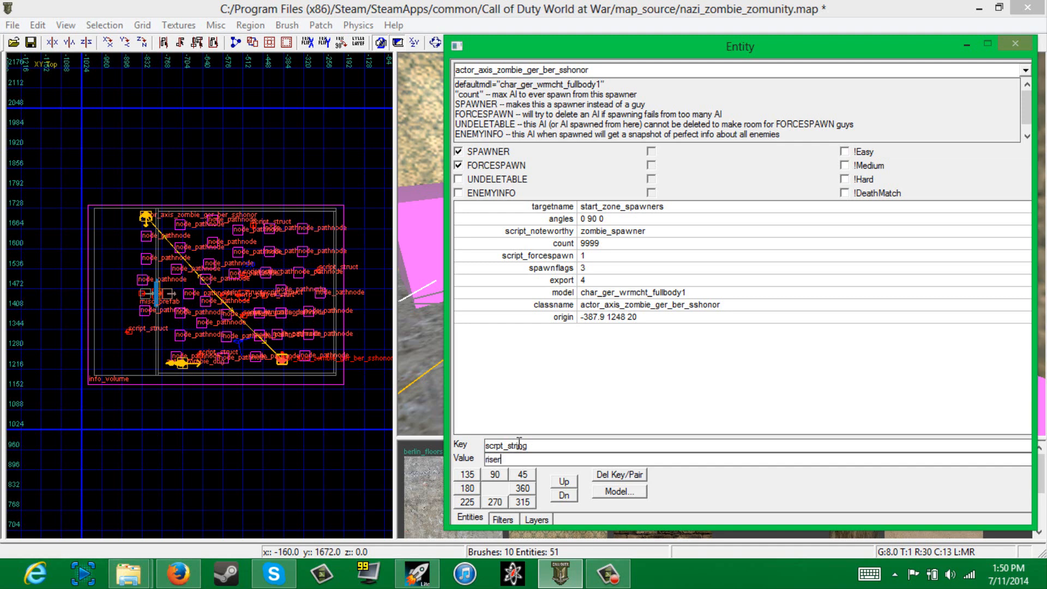
{"action": "left_click", "coordinate": [509, 459]}
{"action": "type", "text": "i"}
{"action": "left_click", "coordinate": [570, 448]}
{"action": "left_click_drag", "start_coordinate": [505, 446], "coordinate": [475, 450]}
{"action": "type", "text": "scrip"}
{"action": "left_click", "coordinate": [586, 446]}
{"action": "key", "text": "Return"}
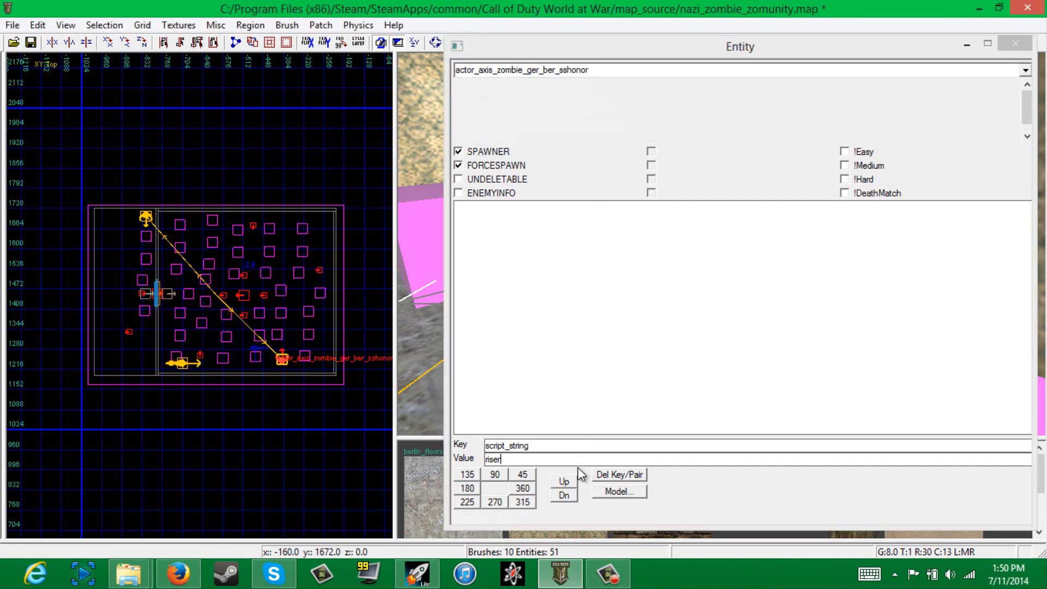
{"action": "key", "text": "n"}
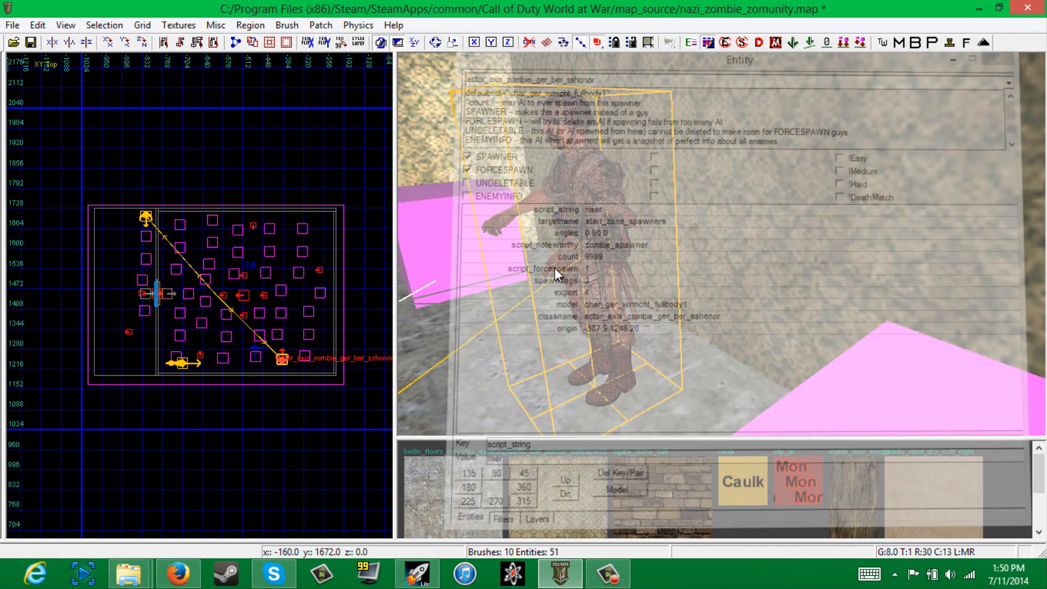
{"action": "key", "text": "Escape"}
Examine the room with the copied spawner and the area outside the barricaded window
{"action": "key", "text": "Down"}
{"action": "key", "text": "Down"}
{"action": "key", "text": "Down"}
{"action": "key", "text": "Down"}
{"action": "key", "text": "Down"}
{"action": "key", "text": "Down"}
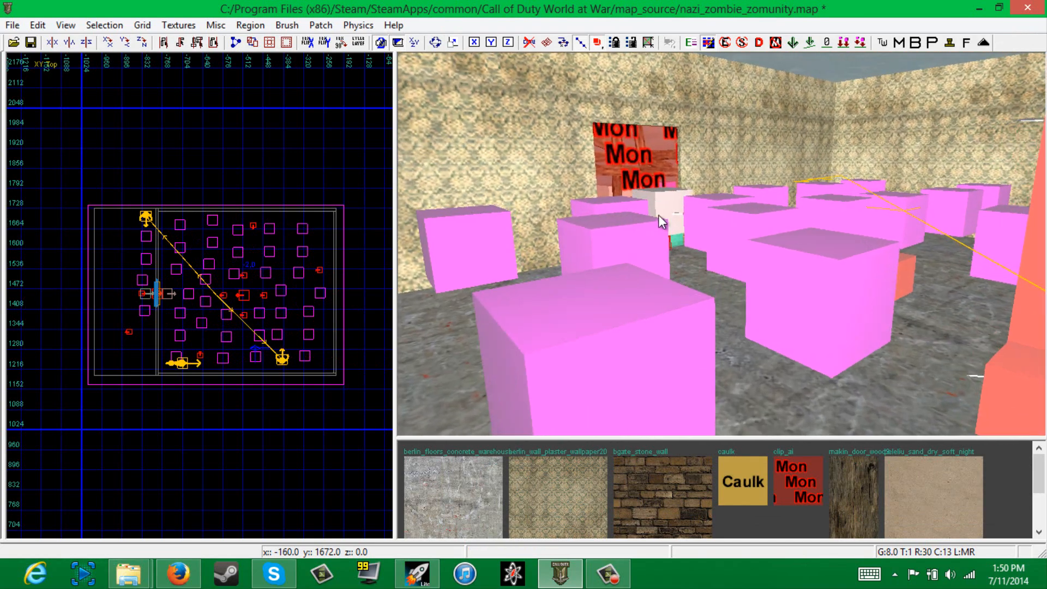
{"action": "key", "text": "Right"}
{"action": "key", "text": "Right"}
{"action": "key", "text": "Right"}
{"action": "key", "text": "Right"}
{"action": "key", "text": "Up"}
{"action": "key", "text": "Up"}
{"action": "key", "text": "Up"}
{"action": "key", "text": "Right"}
{"action": "scroll", "coordinate": [244, 343], "scroll_direction": "up", "scroll_amount": 4}
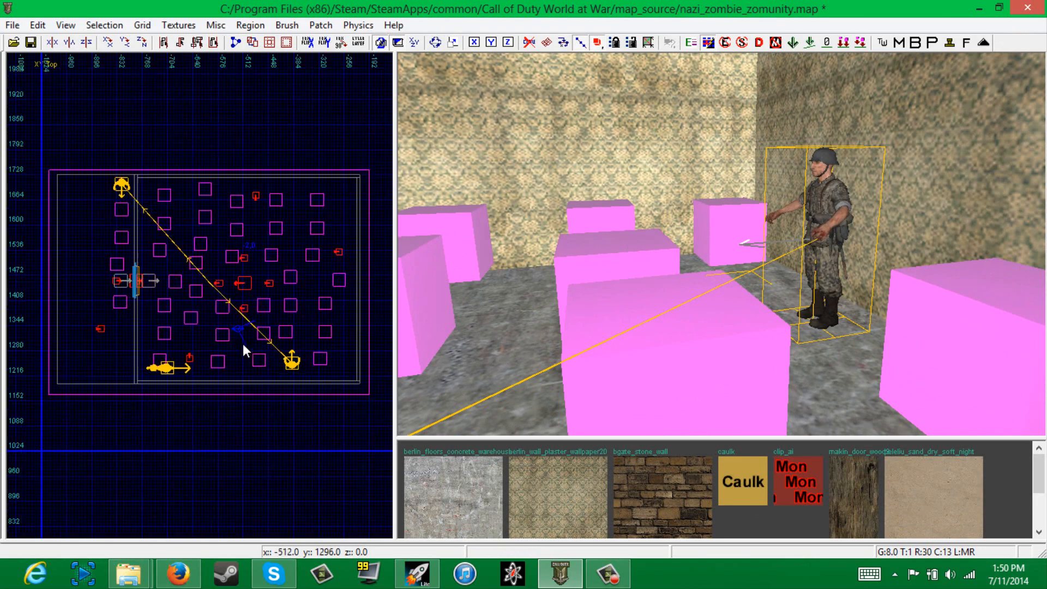
{"action": "scroll", "coordinate": [267, 323], "scroll_direction": "down", "scroll_amount": 3}
{"action": "key", "text": "Left"}
{"action": "key", "text": "Left"}
{"action": "key", "text": "Left"}
{"action": "key", "text": "Left"}
{"action": "key", "text": "Left"}
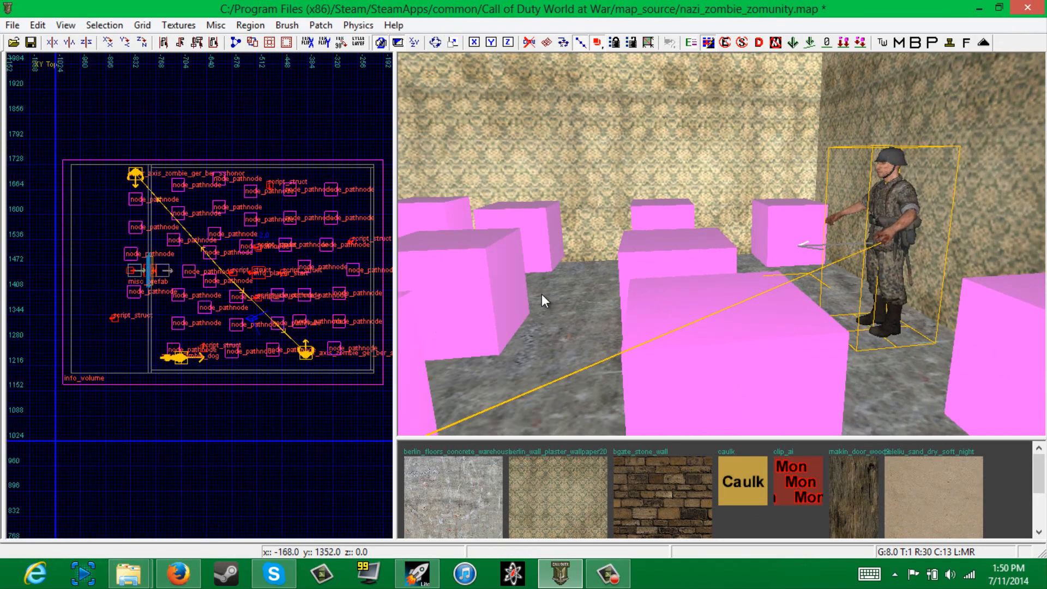
{"action": "key", "text": "Up"}
{"action": "key", "text": "Up"}
{"action": "key", "text": "Up"}
{"action": "key", "text": "Up"}
{"action": "key", "text": "Left"}
{"action": "key", "text": "Left"}
{"action": "key", "text": "Left"}
{"action": "key", "text": "Left"}
{"action": "key", "text": "Down"}
{"action": "key", "text": "Down"}
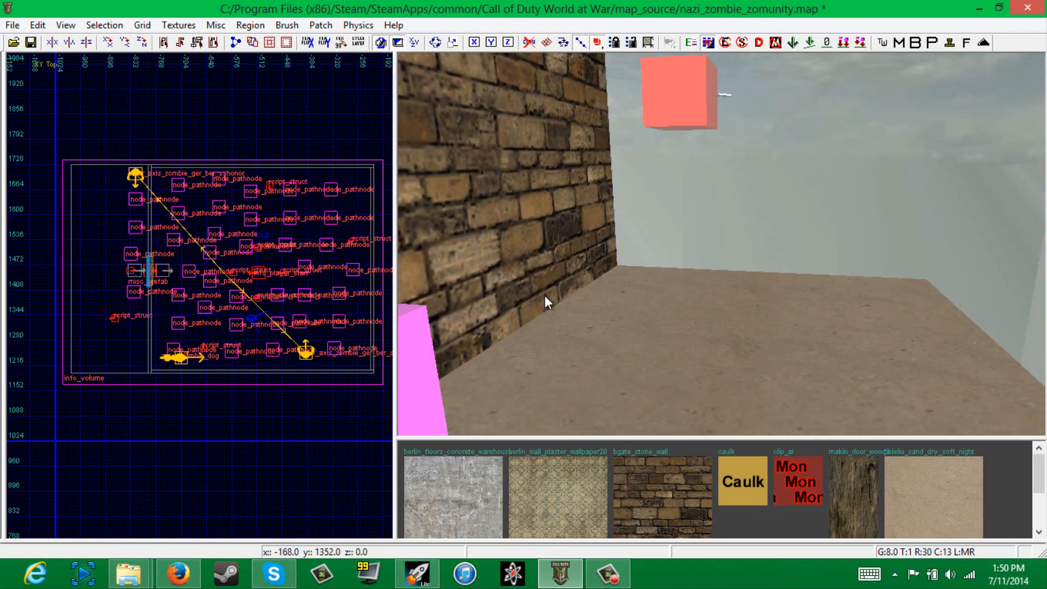
{"action": "key", "text": "Up"}
{"action": "key", "text": "Up"}
{"action": "left_click", "coordinate": [572, 310], "text": "shift"}
{"action": "key", "text": "Escape"}
{"action": "key", "text": "Up"}
{"action": "key", "text": "Up"}
{"action": "key", "text": "Up"}
{"action": "key", "text": "Up"}
{"action": "key", "text": "Up"}
{"action": "key", "text": "Up"}
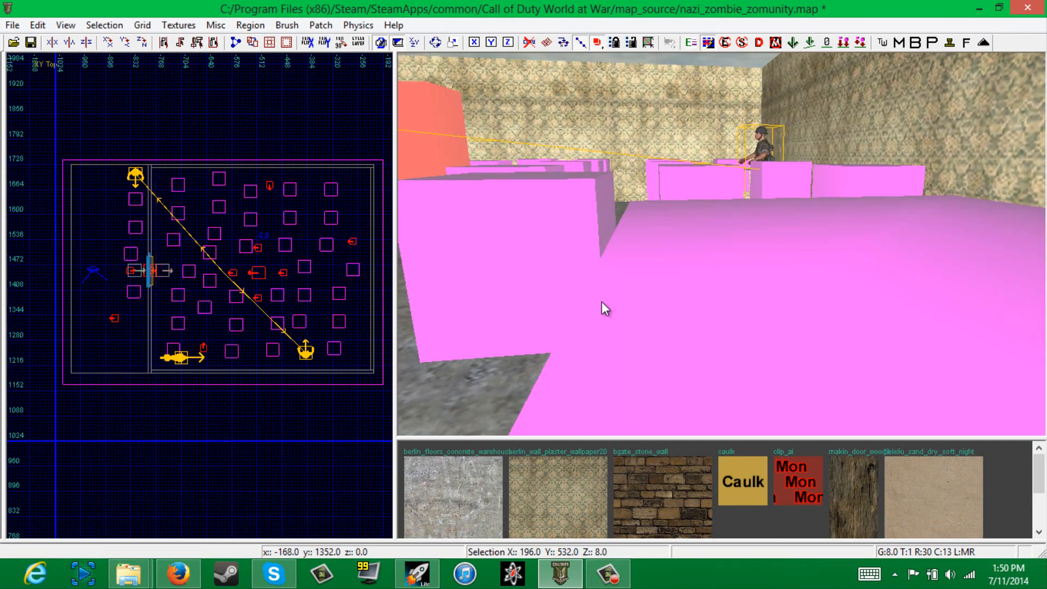
{"action": "left_click", "coordinate": [594, 316], "text": "shift"}
{"action": "key", "text": "Escape"}
{"action": "key", "text": "Down"}
{"action": "key", "text": "Down"}
{"action": "key", "text": "Down"}
{"action": "key", "text": "Down"}
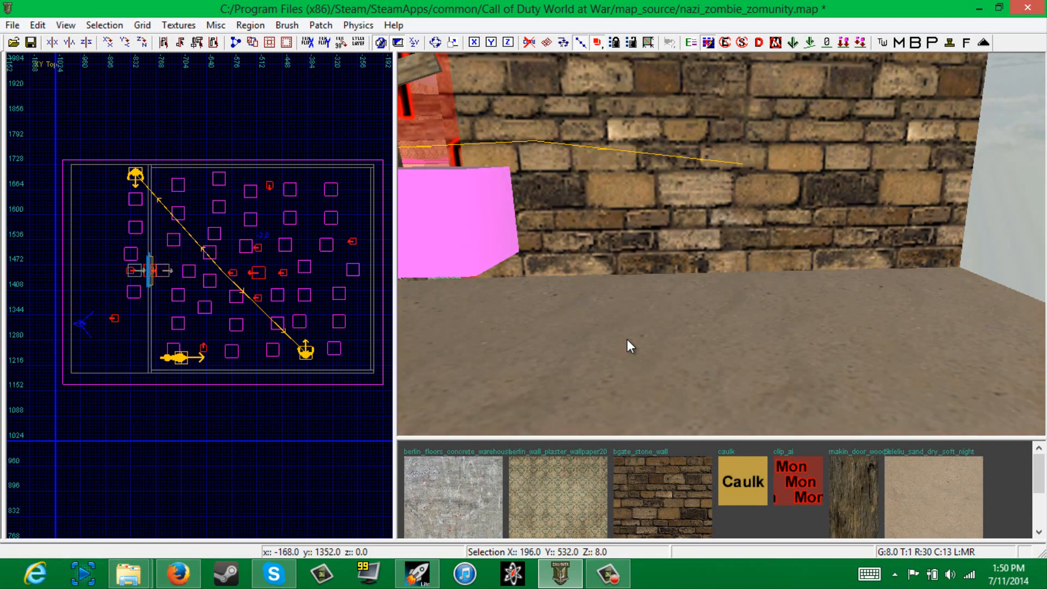
Place a new script_struct entity outside the window wall, next to the existing struct
{"action": "scroll", "coordinate": [188, 321], "scroll_direction": "up", "scroll_amount": 3}
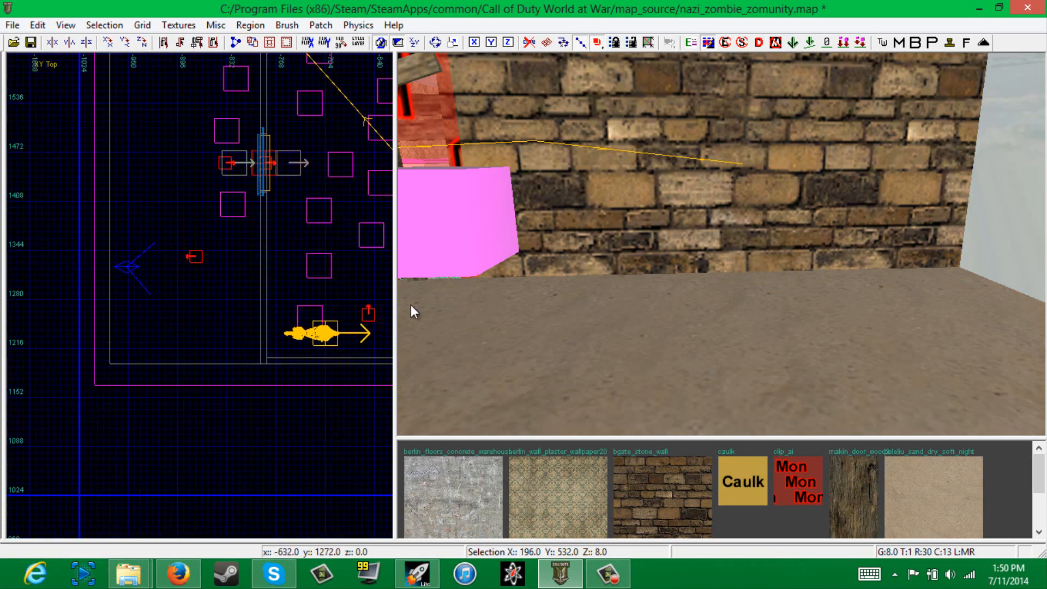
{"action": "scroll", "coordinate": [247, 299], "scroll_direction": "up", "scroll_amount": 2}
{"action": "scroll", "coordinate": [587, 296], "scroll_direction": "down", "scroll_amount": 5}
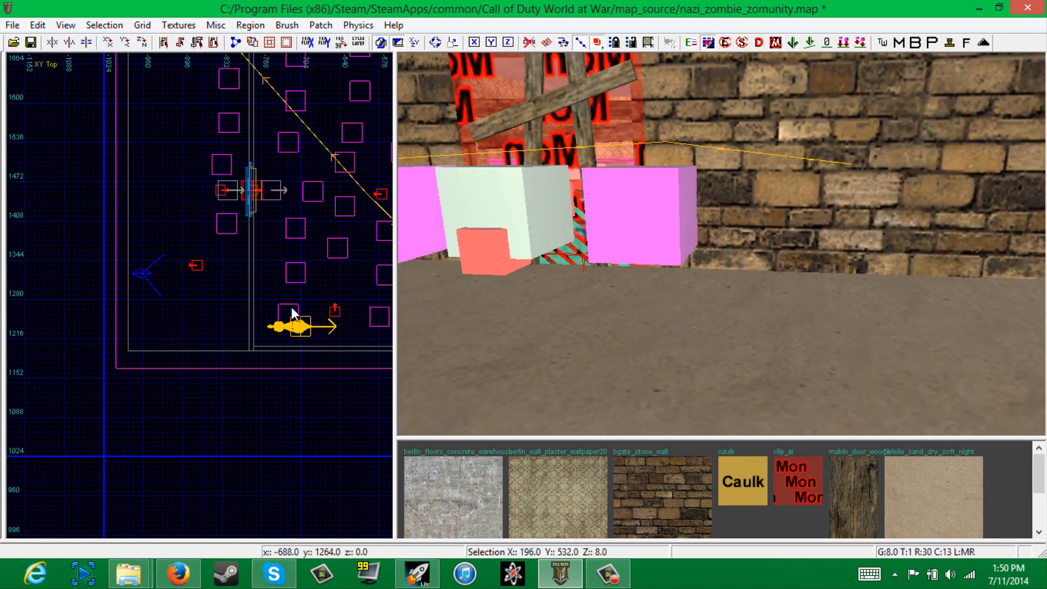
{"action": "right_click", "coordinate": [193, 308]}
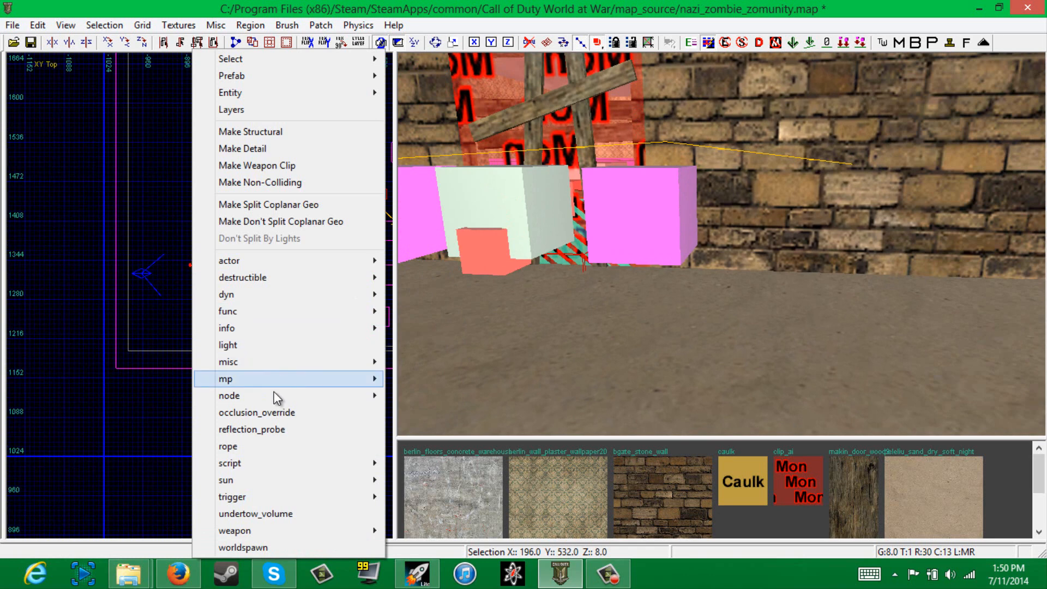
{"action": "mouse_move", "coordinate": [255, 468]}
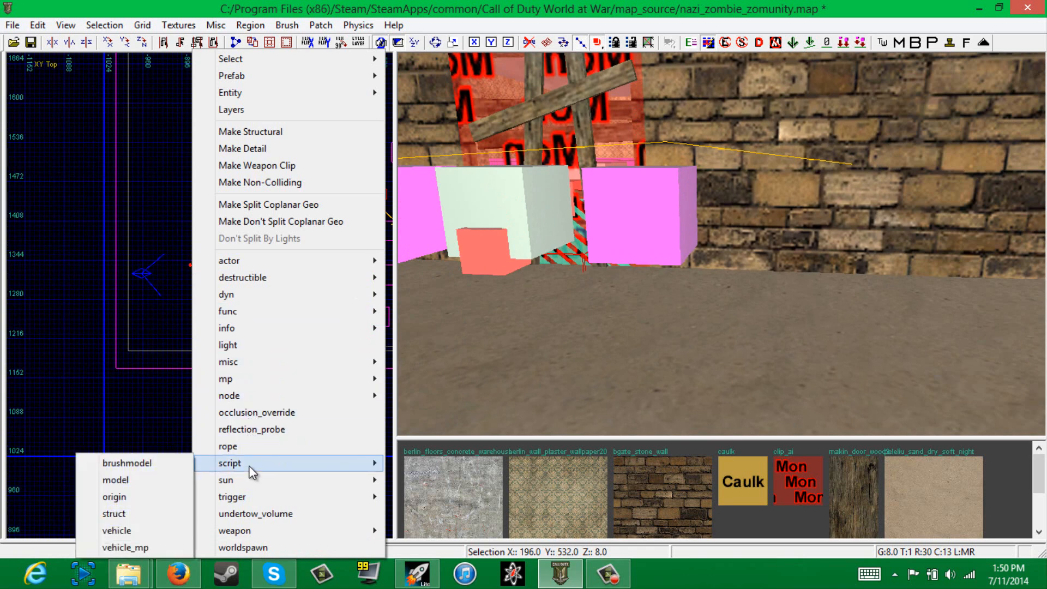
{"action": "left_click", "coordinate": [124, 514]}
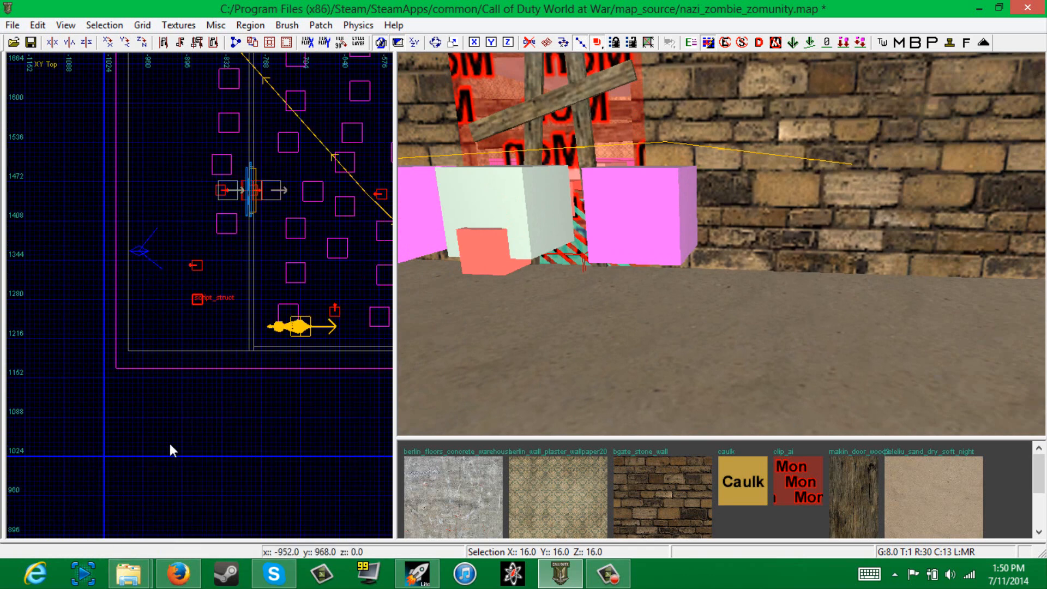
Lower the existing script_struct outside the window wall to the floor, at origin about -872 1320 16
{"action": "right_click_drag", "start_coordinate": [615, 313], "coordinate": [777, 323]}
{"action": "left_click", "coordinate": [701, 260], "text": "shift"}
{"action": "right_click_drag", "start_coordinate": [701, 259], "coordinate": [702, 260]}
{"action": "left_click_drag", "start_coordinate": [701, 261], "coordinate": [717, 328]}
{"action": "right_click_drag", "start_coordinate": [717, 329], "coordinate": [721, 328]}
Review the targetname and script_noteworthy properties of the lowered script_struct
{"action": "key", "text": "n"}
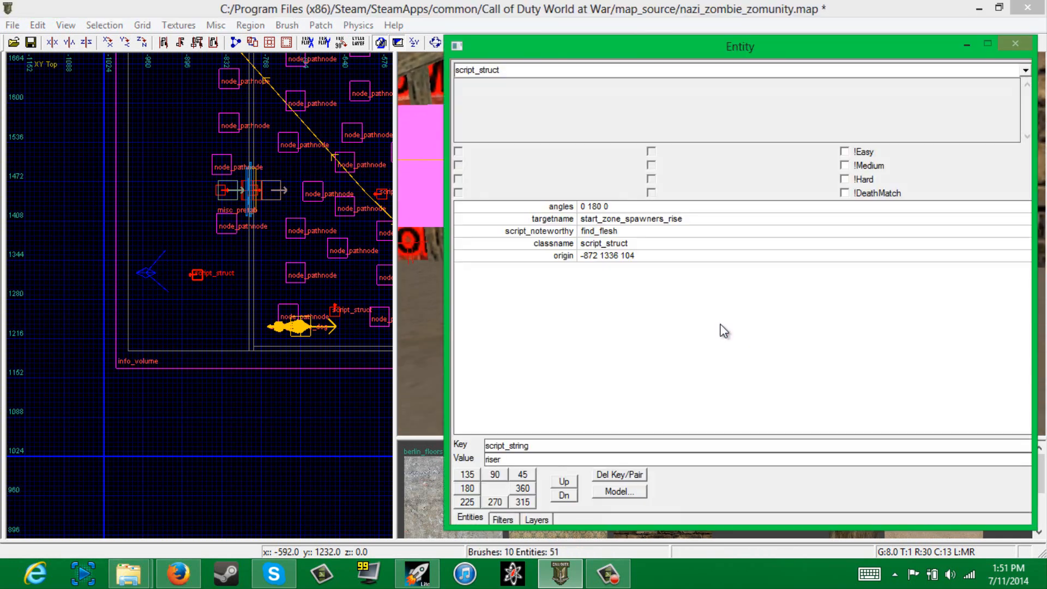
{"action": "left_click", "coordinate": [552, 220]}
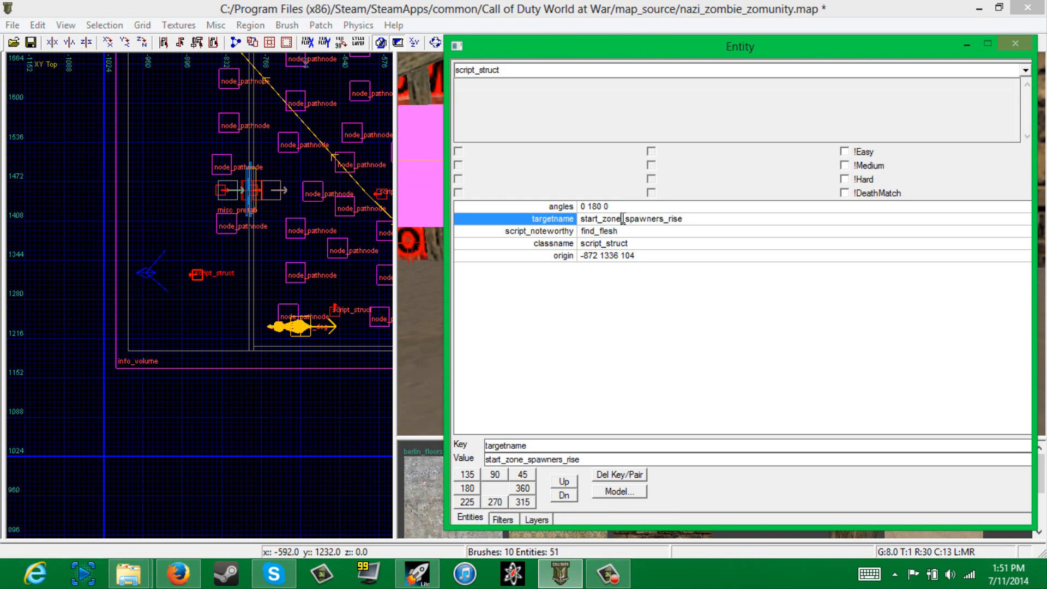
{"action": "left_click", "coordinate": [529, 230]}
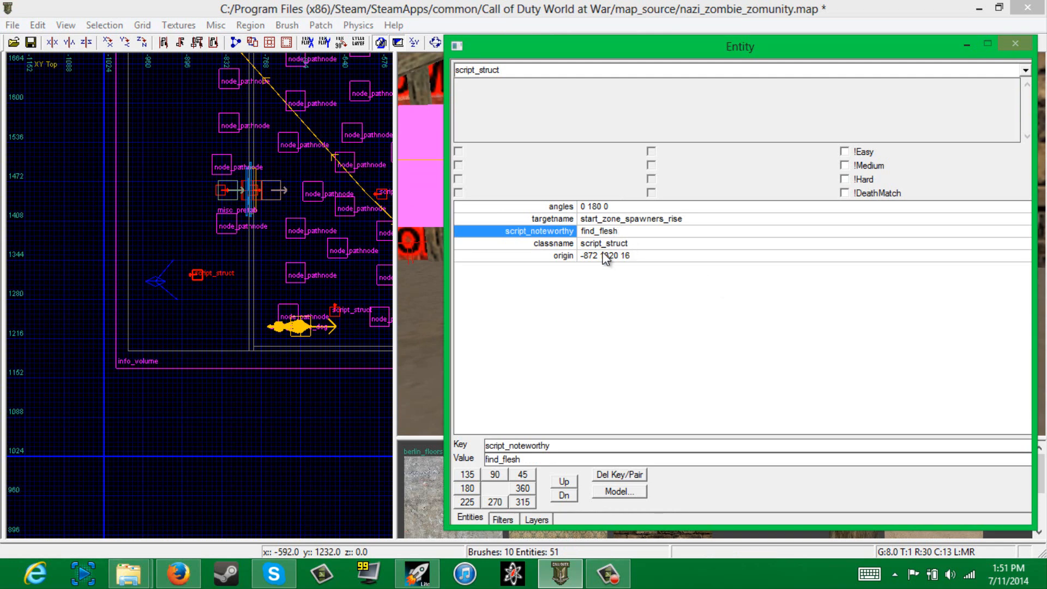
{"action": "key", "text": "n"}
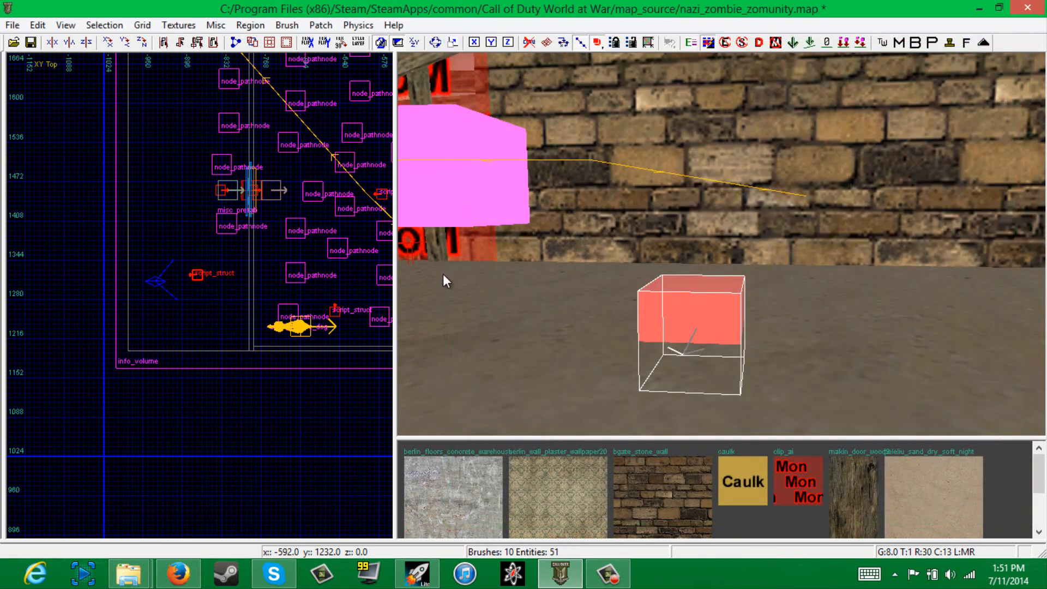
Move the script_struct into the room to about -536 1264 24 and rotate it about Z to face 90°
{"action": "right_click_drag", "start_coordinate": [235, 298], "coordinate": [128, 280]}
{"action": "left_click_drag", "start_coordinate": [138, 299], "coordinate": [269, 303]}
{"action": "scroll", "coordinate": [270, 303], "scroll_direction": "down", "scroll_amount": 1}
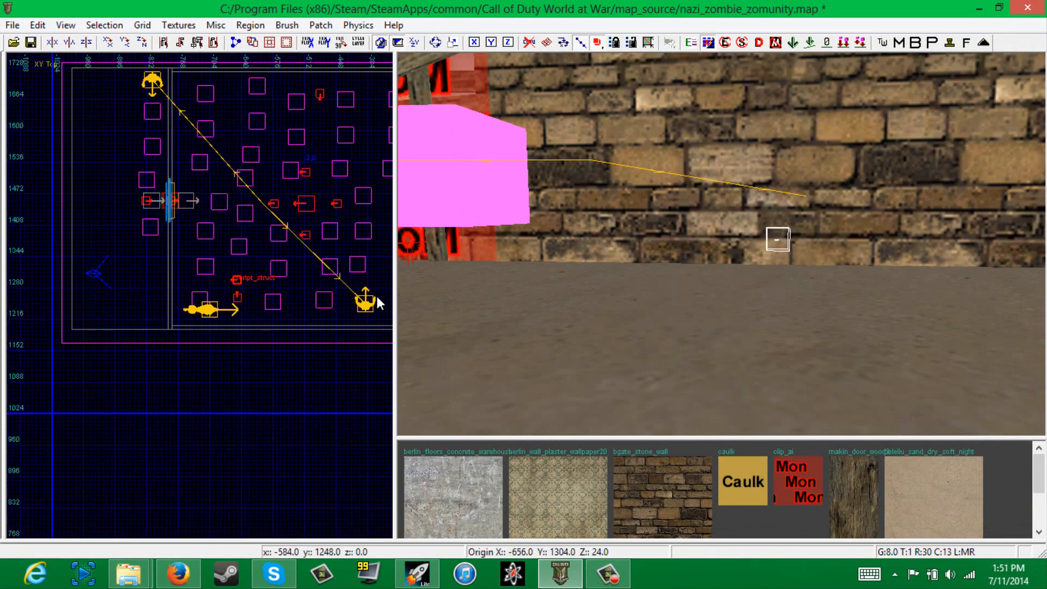
{"action": "right_click_drag", "start_coordinate": [583, 293], "coordinate": [583, 294]}
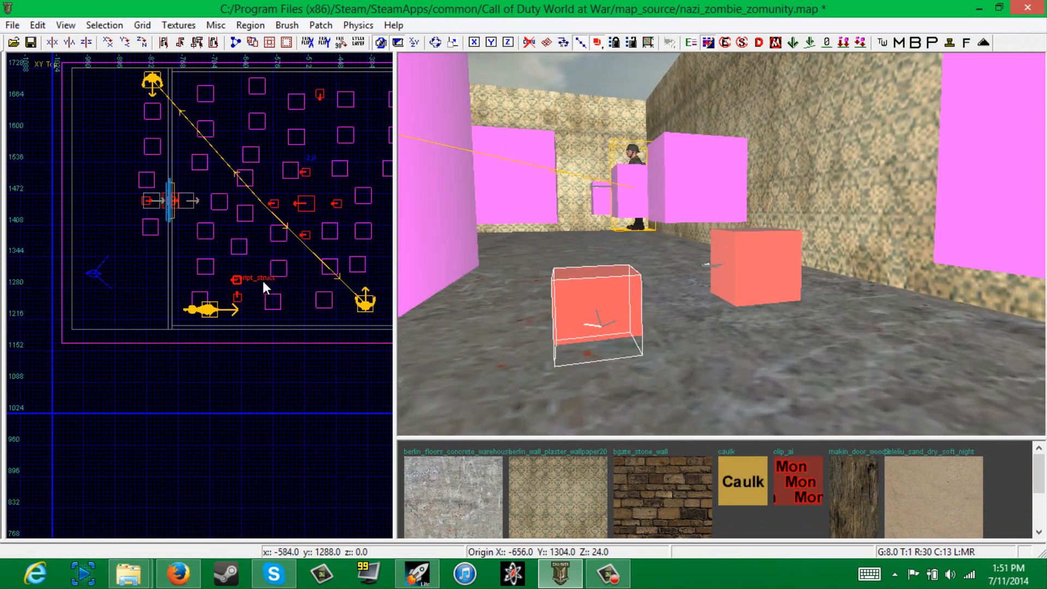
{"action": "left_click_drag", "start_coordinate": [261, 278], "coordinate": [295, 302]}
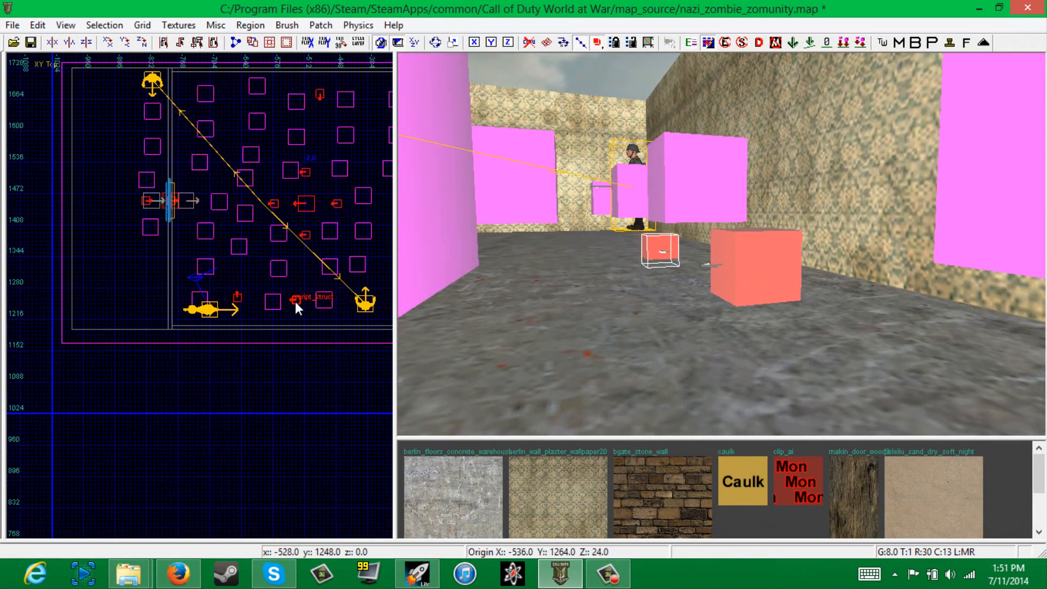
{"action": "scroll", "coordinate": [296, 302], "scroll_direction": "up", "scroll_amount": 2}
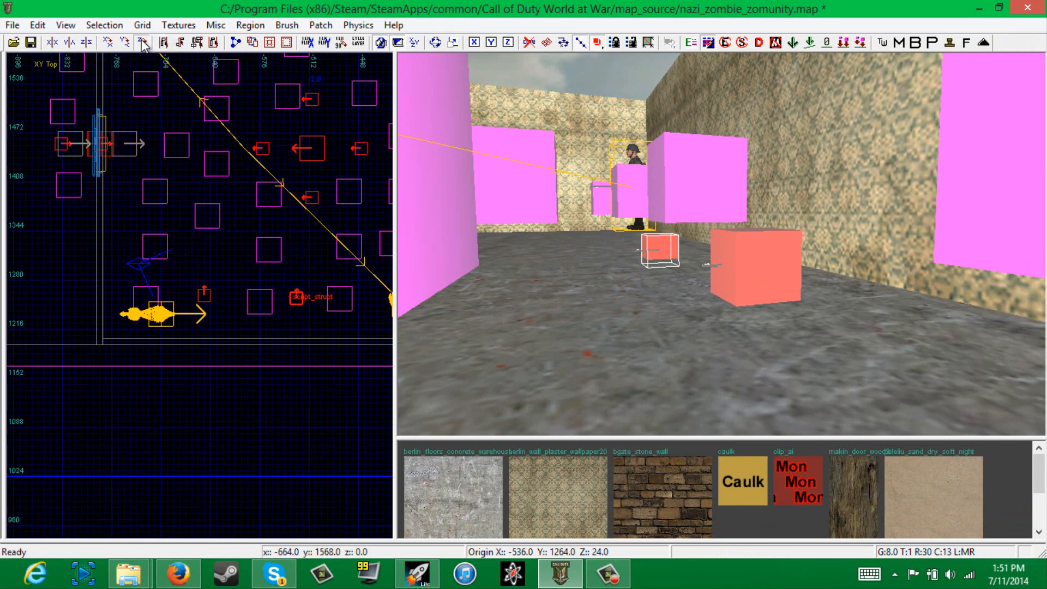
Move the script_struct into the room corner beyond the copied spawner and rotate it 30° about Z
{"action": "mouse_move", "coordinate": [248, 277]}
{"action": "right_mouse_down"}
{"action": "mouse_move", "coordinate": [236, 275]}
{"action": "mouse_move", "coordinate": [243, 283]}
{"action": "right_mouse_up"}
{"action": "left_click_drag", "start_coordinate": [165, 305], "coordinate": [232, 271]}
{"action": "right_click_drag", "start_coordinate": [173, 261], "coordinate": [154, 264]}
{"action": "left_click_drag", "start_coordinate": [152, 264], "coordinate": [306, 314]}
{"action": "mouse_move", "coordinate": [207, 287]}
{"action": "left_mouse_down"}
{"action": "mouse_move", "coordinate": [200, 261]}
{"action": "mouse_move", "coordinate": [192, 268]}
{"action": "mouse_move", "coordinate": [201, 267]}
{"action": "left_mouse_up"}
{"action": "key", "text": "r"}
{"action": "right_click_drag", "start_coordinate": [545, 342], "coordinate": [493, 240]}
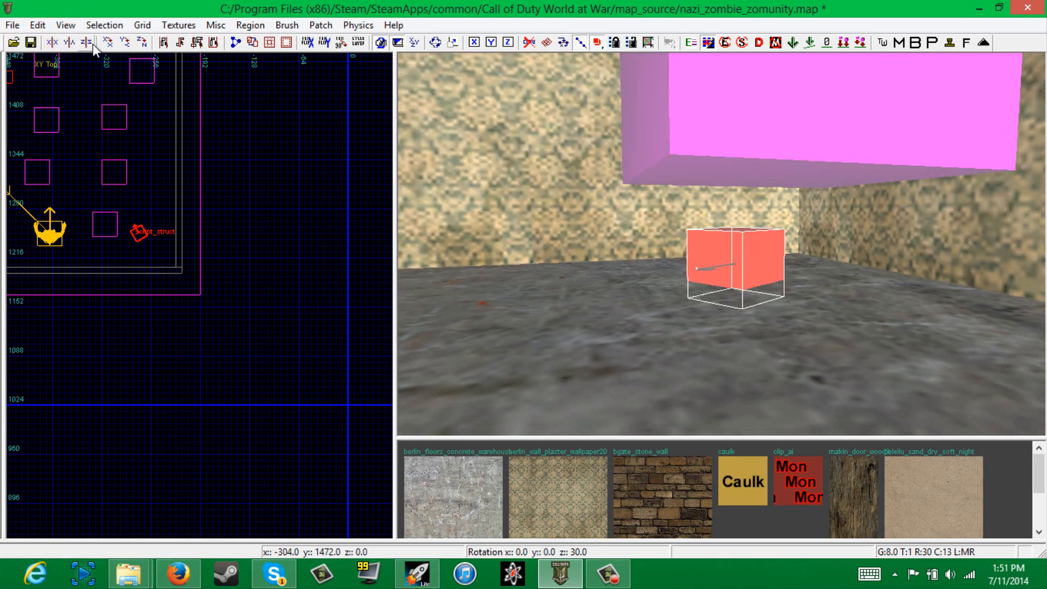
On a grid size of 4, sink the script_struct into the floor at about -292 1268 20 and save the map
{"action": "left_click", "coordinate": [142, 25]}
{"action": "left_click", "coordinate": [109, 111]}
{"action": "left_click_drag", "start_coordinate": [740, 298], "coordinate": [741, 299]}
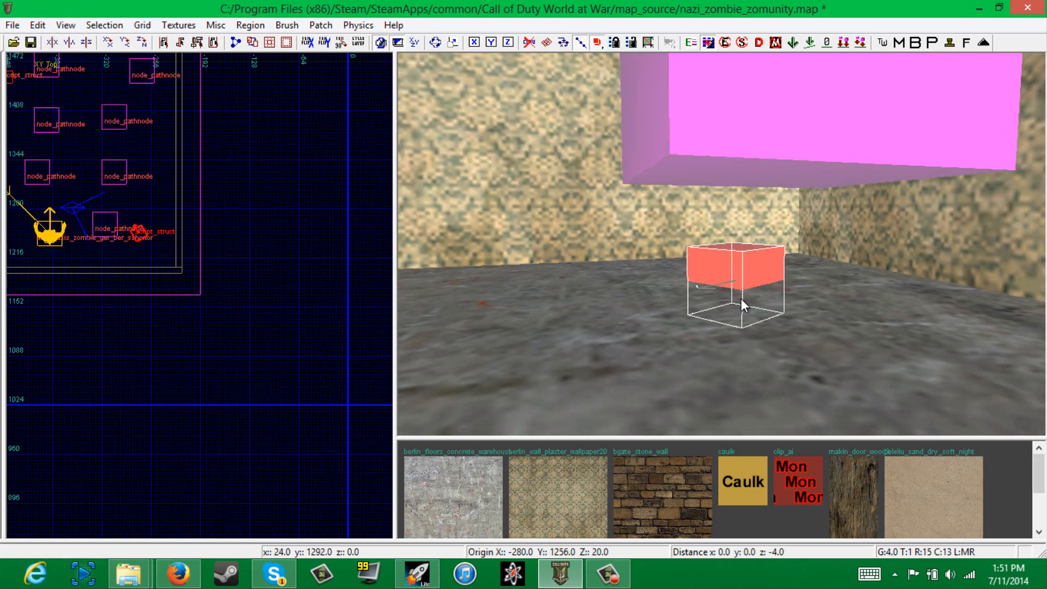
{"action": "right_click_drag", "start_coordinate": [741, 299], "coordinate": [680, 278]}
{"action": "left_click", "coordinate": [691, 277], "text": "shift"}
{"action": "left_click_drag", "start_coordinate": [140, 235], "coordinate": [130, 225]}
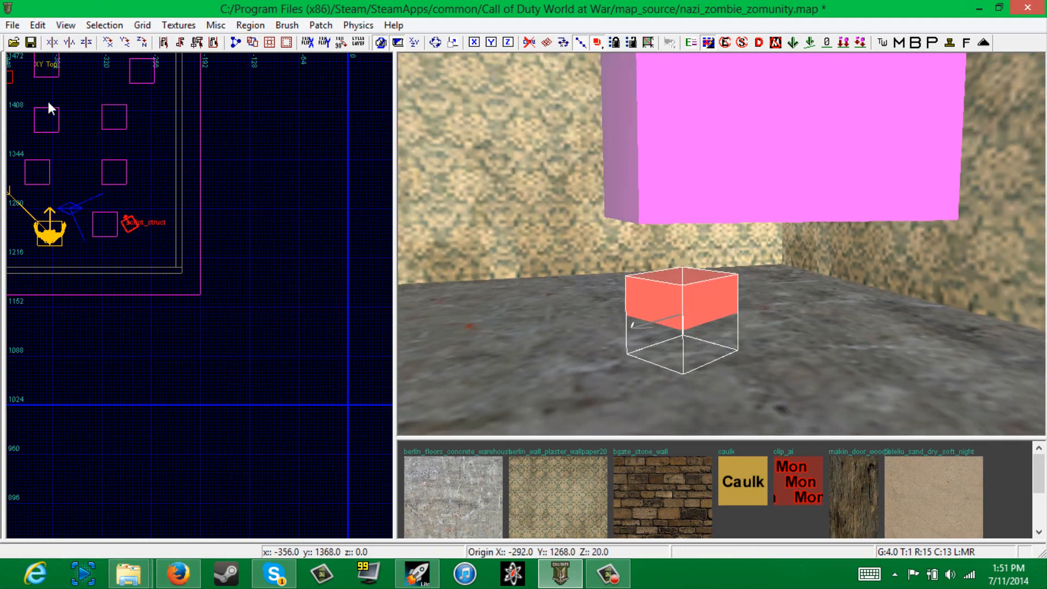
{"action": "key", "text": "Escape"}
{"action": "key", "text": "ctrl+s"}
Review the angles, targetname and script_noteworthy properties of the script_struct in the room corner
{"action": "mouse_move", "coordinate": [614, 274]}
{"action": "right_mouse_down"}
{"action": "mouse_move", "coordinate": [660, 289]}
{"action": "mouse_move", "coordinate": [666, 275]}
{"action": "right_mouse_up"}
{"action": "left_click", "coordinate": [612, 231], "text": "shift"}
{"action": "left_click", "coordinate": [613, 231], "text": "shift"}
{"action": "left_click", "coordinate": [611, 230], "text": "shift"}
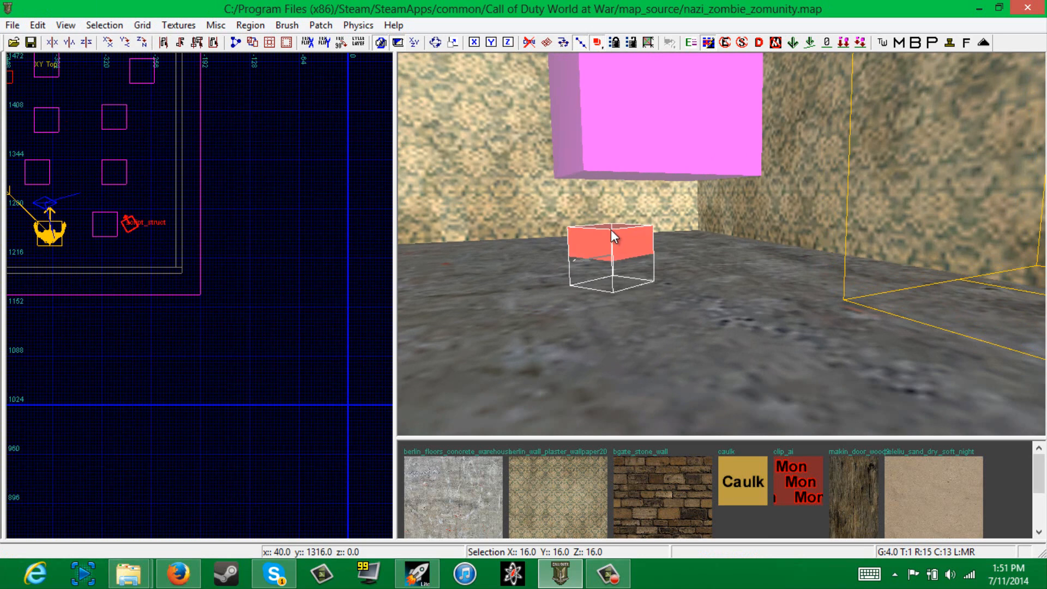
{"action": "key", "text": "n"}
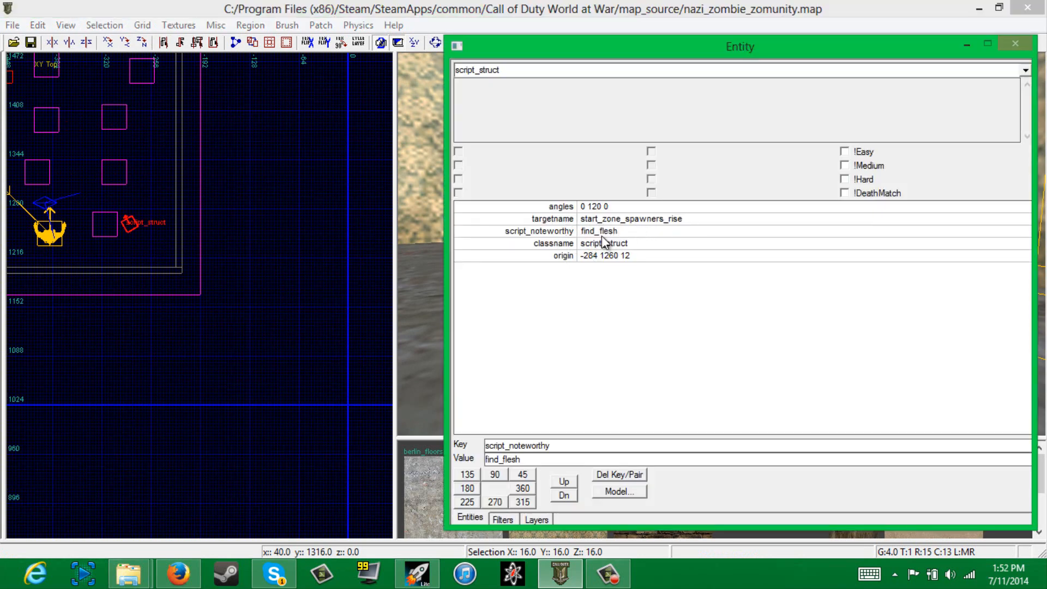
{"action": "key", "text": "n"}
Duplicate the corner script_struct and move the copy outside the window wall to about -932 1288 20
{"action": "scroll", "coordinate": [204, 283], "scroll_direction": "down", "scroll_amount": 3}
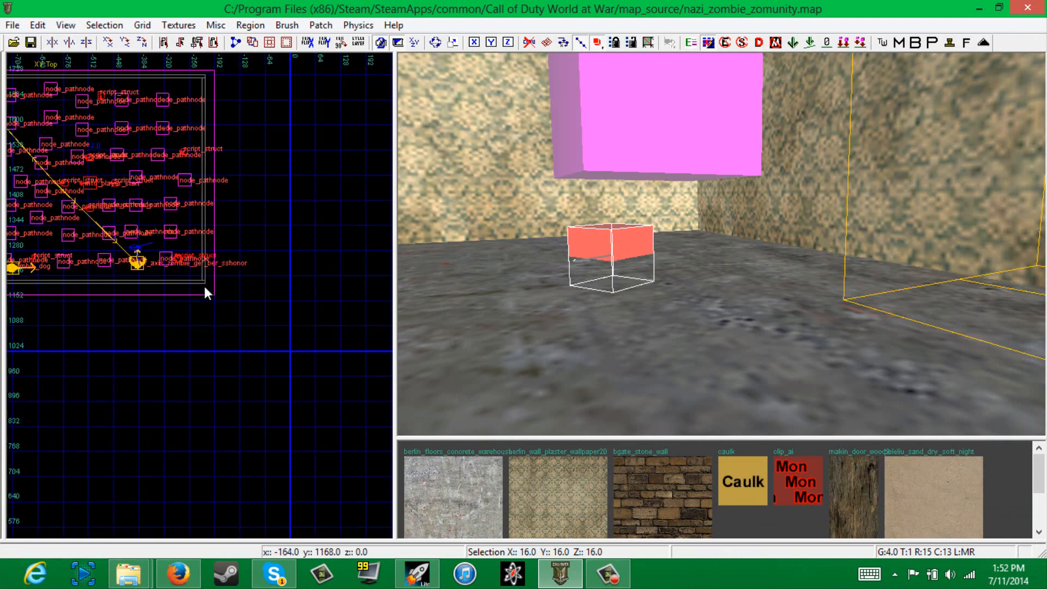
{"action": "right_click_drag", "start_coordinate": [204, 284], "coordinate": [208, 282]}
{"action": "key", "text": "space"}
{"action": "left_click_drag", "start_coordinate": [303, 283], "coordinate": [166, 271]}
{"action": "left_click_drag", "start_coordinate": [262, 262], "coordinate": [183, 260]}
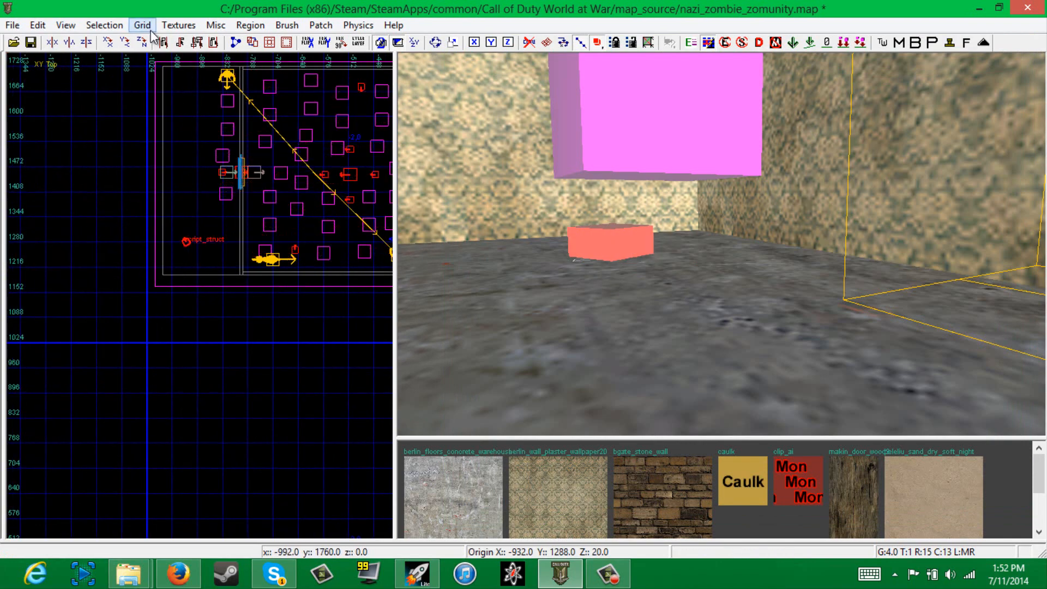
Remove the script_noteworthy property from the script_struct outside the window wall and save the map
{"action": "mouse_move", "coordinate": [571, 253]}
{"action": "right_mouse_down"}
{"action": "mouse_move", "coordinate": [561, 250]}
{"action": "mouse_move", "coordinate": [597, 270]}
{"action": "right_mouse_up"}
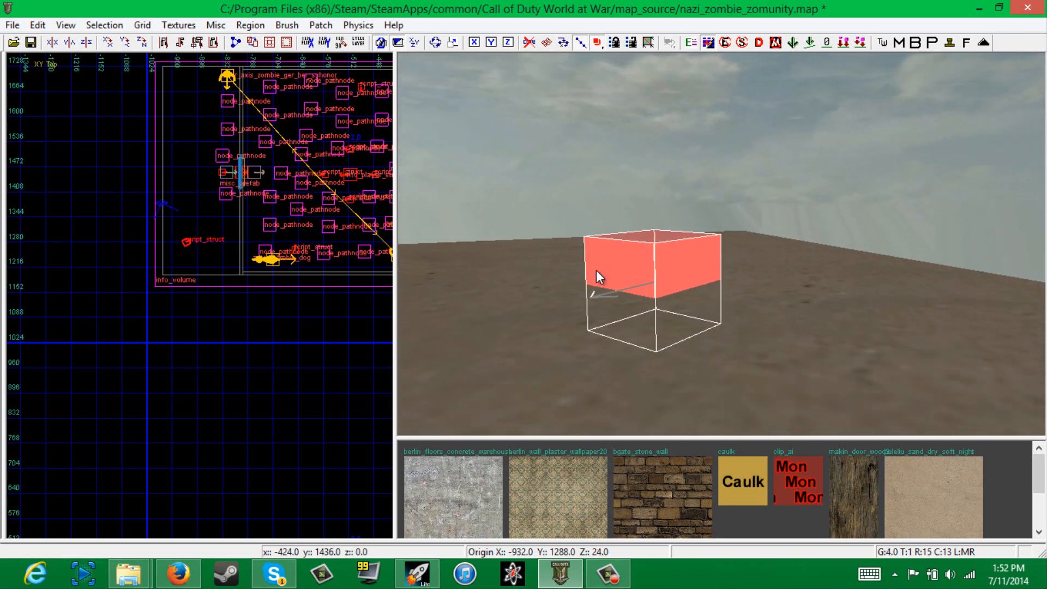
{"action": "key", "text": "n"}
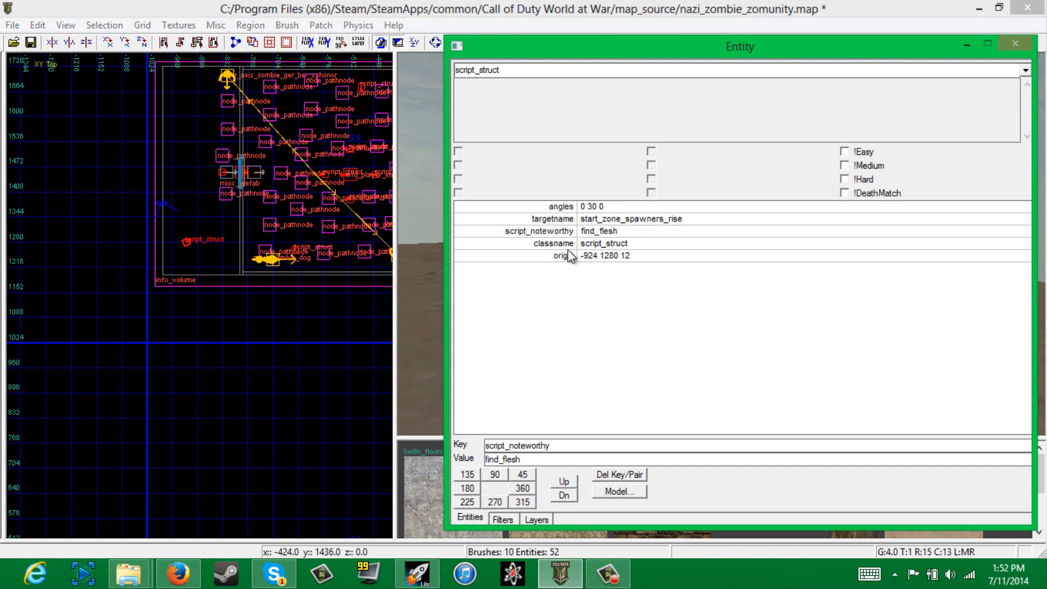
{"action": "left_click", "coordinate": [559, 231]}
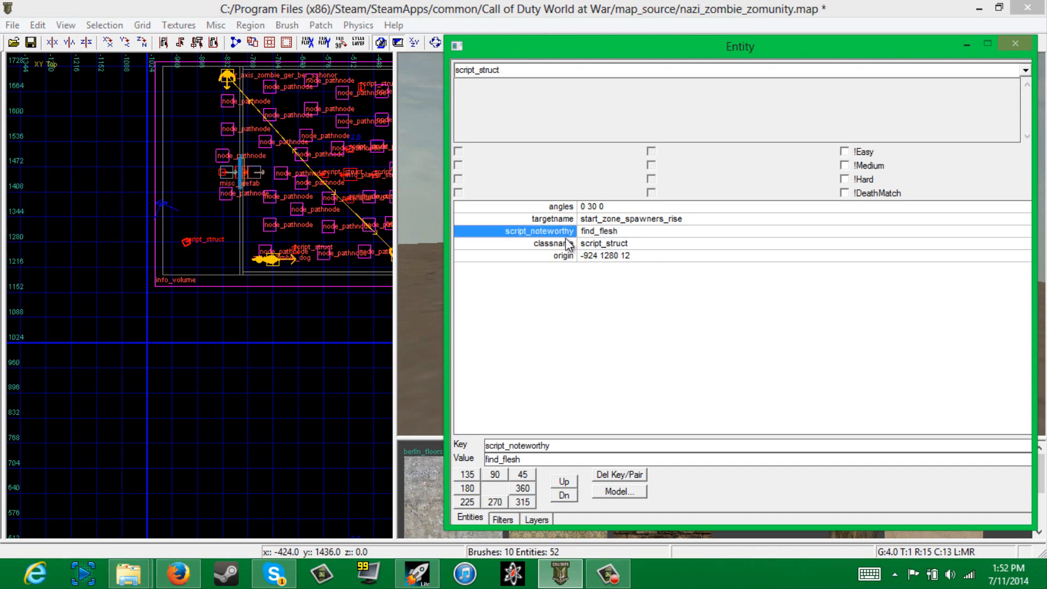
{"action": "left_click", "coordinate": [633, 476]}
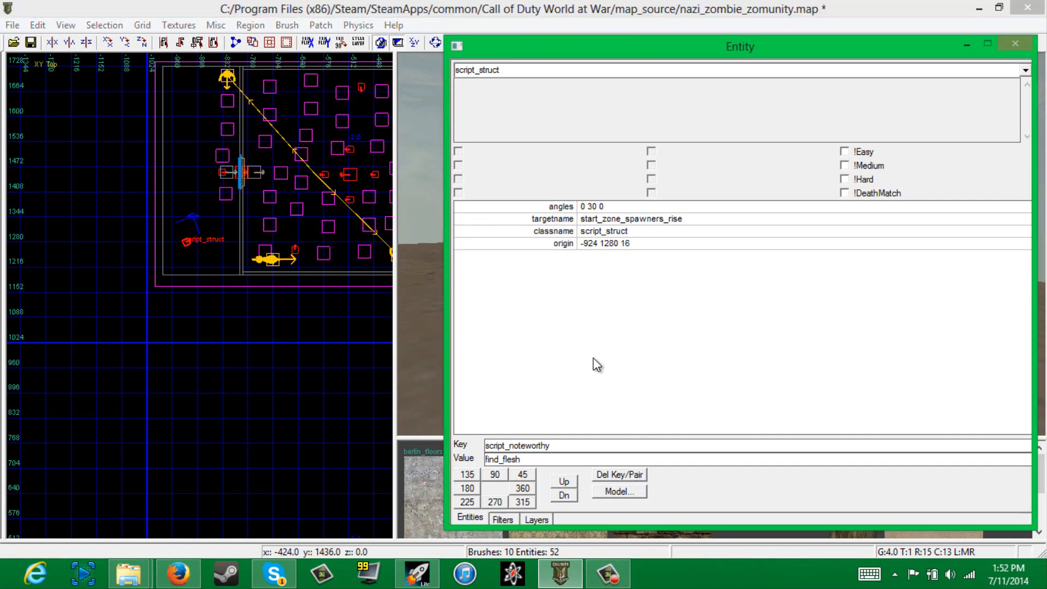
{"action": "key", "text": "n"}
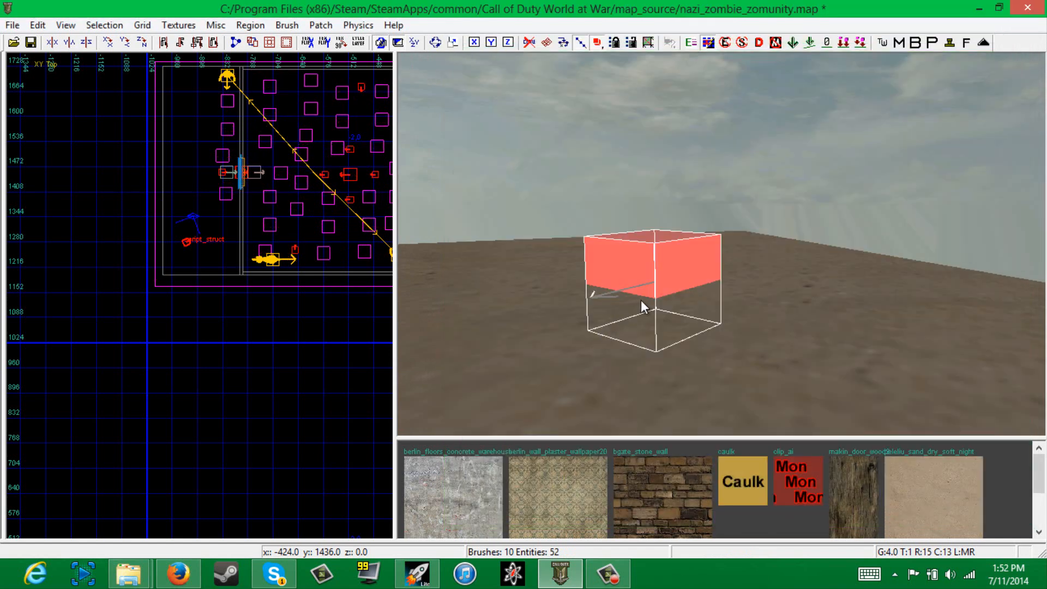
{"action": "right_click_drag", "start_coordinate": [640, 300], "coordinate": [645, 290]}
{"action": "left_click", "coordinate": [31, 42]}
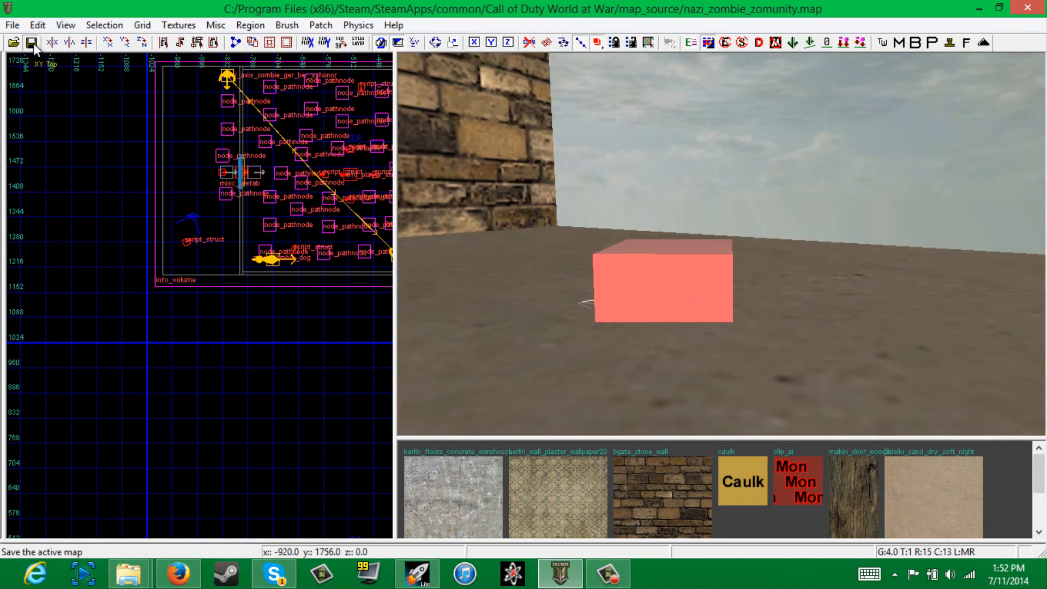
Split the room floor brush with clip cuts at about x -320 and y 1288, making a separate 104 by 92 piece under the corner script_struct
{"action": "mouse_move", "coordinate": [609, 219]}
{"action": "right_mouse_down"}
{"action": "mouse_move", "coordinate": [636, 211]}
{"action": "mouse_move", "coordinate": [636, 225]}
{"action": "right_mouse_up"}
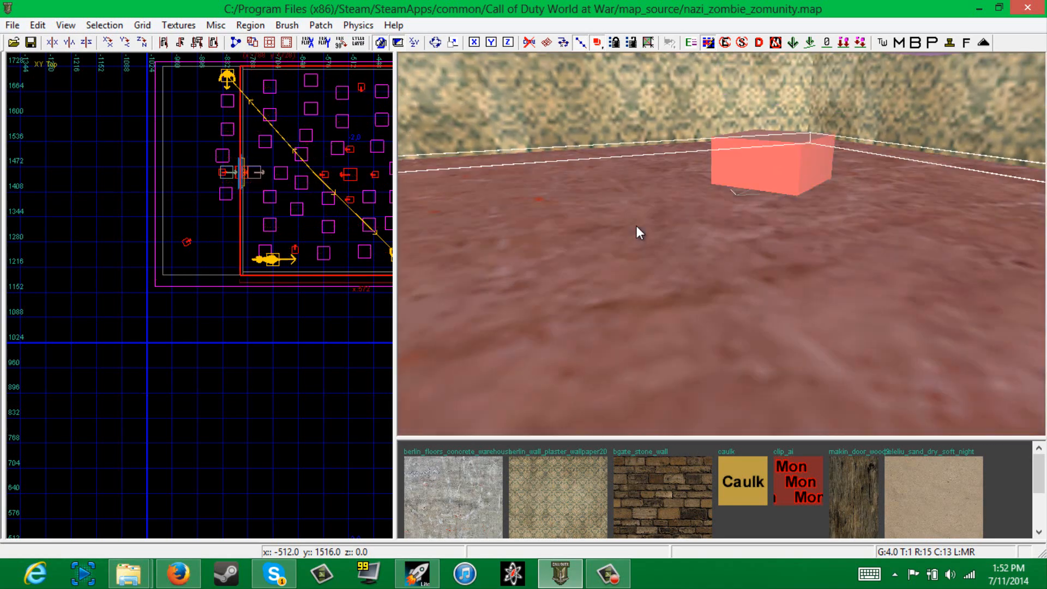
{"action": "right_click_drag", "start_coordinate": [210, 250], "coordinate": [136, 270]}
{"action": "right_click_drag", "start_coordinate": [256, 266], "coordinate": [58, 252]}
{"action": "scroll", "coordinate": [104, 244], "scroll_direction": "up", "scroll_amount": 3}
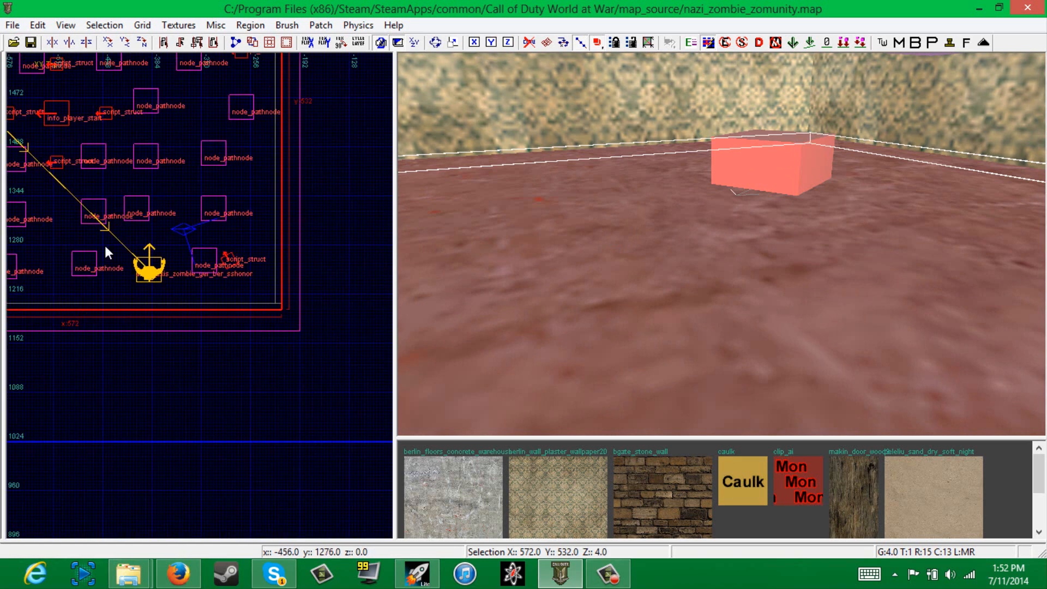
{"action": "scroll", "coordinate": [202, 276], "scroll_direction": "up", "scroll_amount": 2}
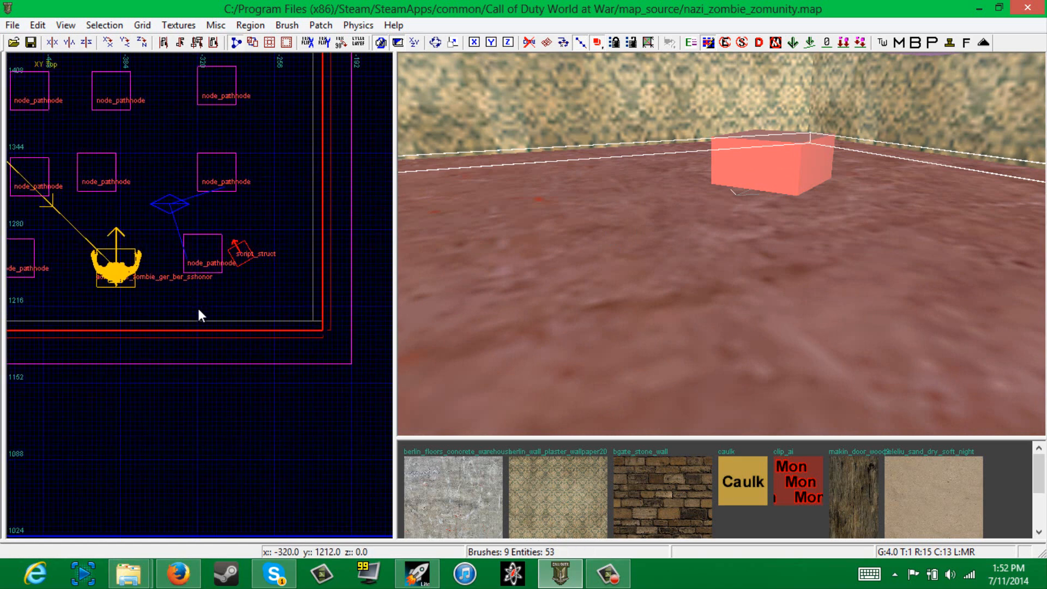
{"action": "left_click_drag", "start_coordinate": [198, 309], "coordinate": [198, 297]}
{"action": "key", "text": "shift+Return"}
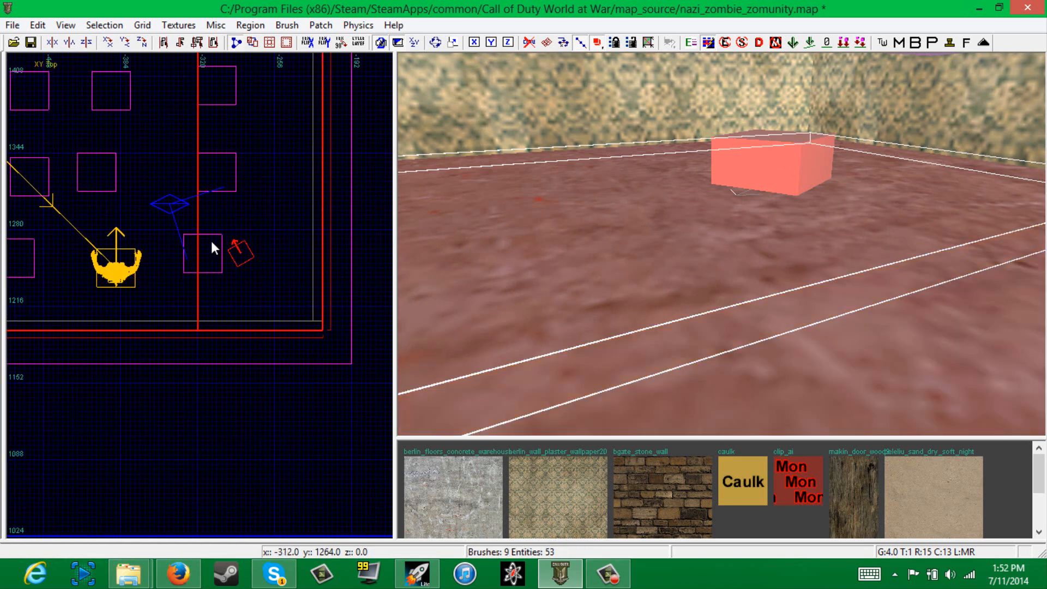
{"action": "left_click", "coordinate": [203, 219]}
{"action": "left_click", "coordinate": [228, 219]}
{"action": "key", "text": "Return"}
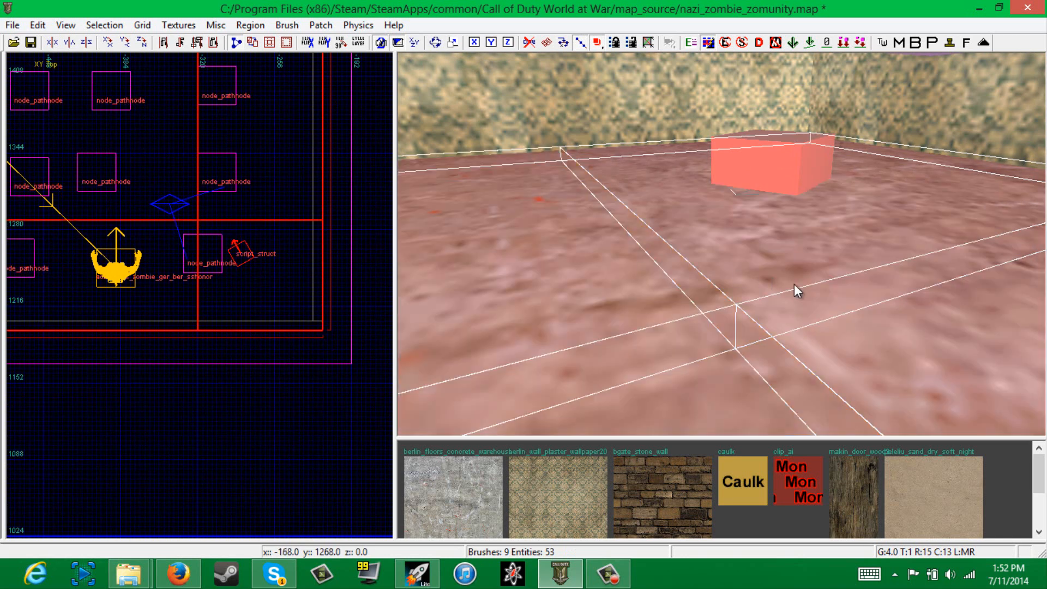
{"action": "key", "text": "Escape"}
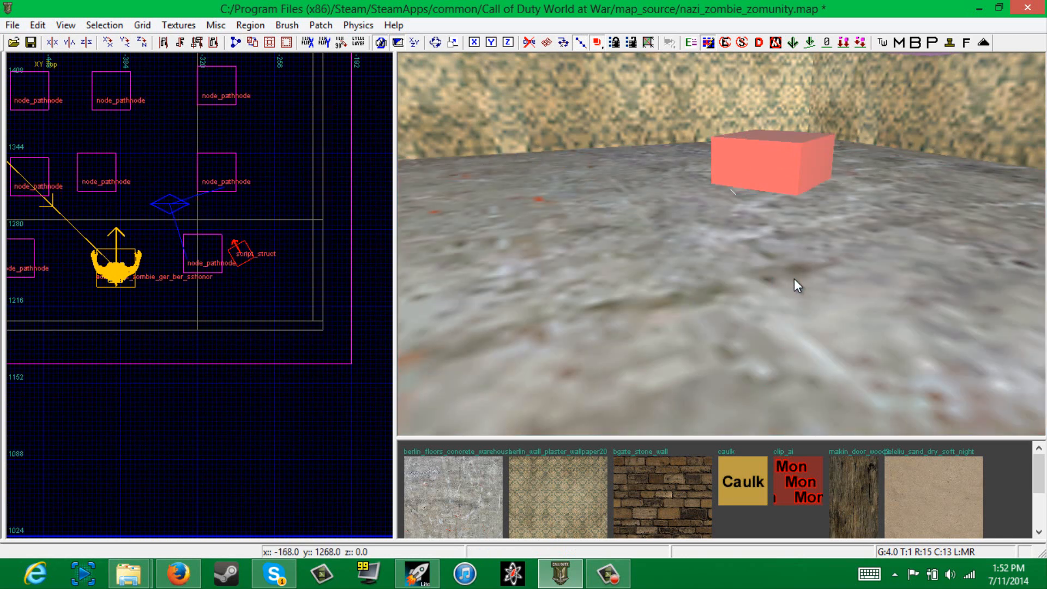
Apply the terrain_dirt_cracked_mud texture to the separated floor piece under the corner script_struct and save the map
{"action": "left_click", "coordinate": [790, 276], "text": "shift"}
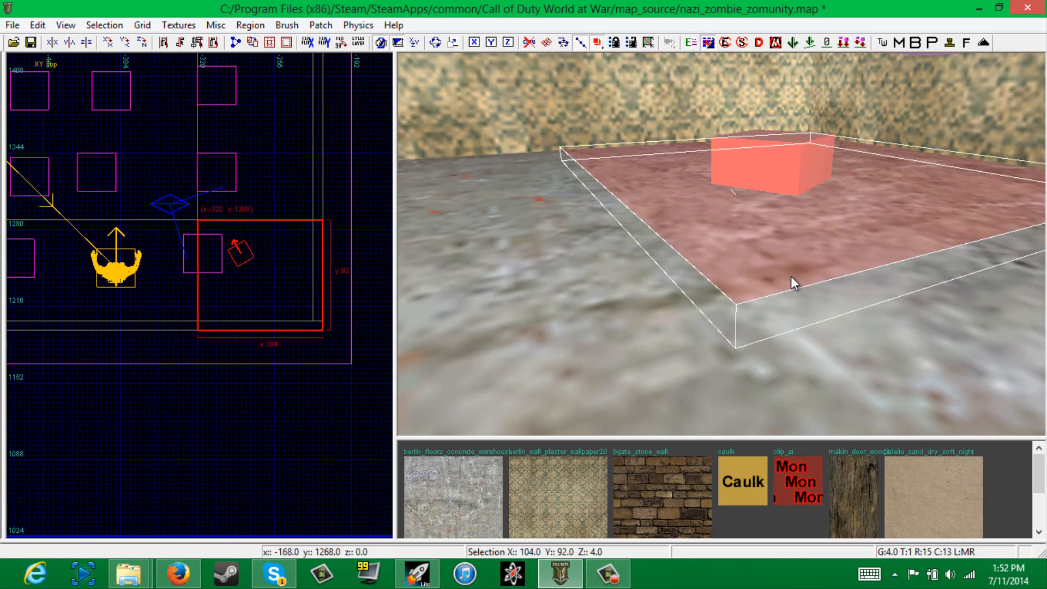
{"action": "left_click", "coordinate": [178, 26]}
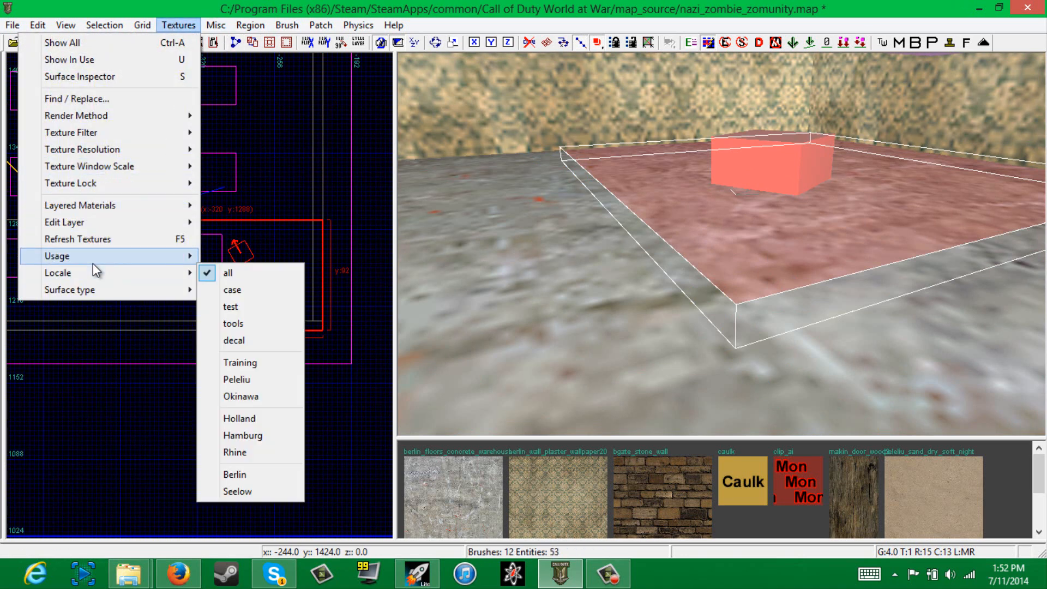
{"action": "mouse_move", "coordinate": [96, 257]}
{"action": "left_click", "coordinate": [271, 203]}
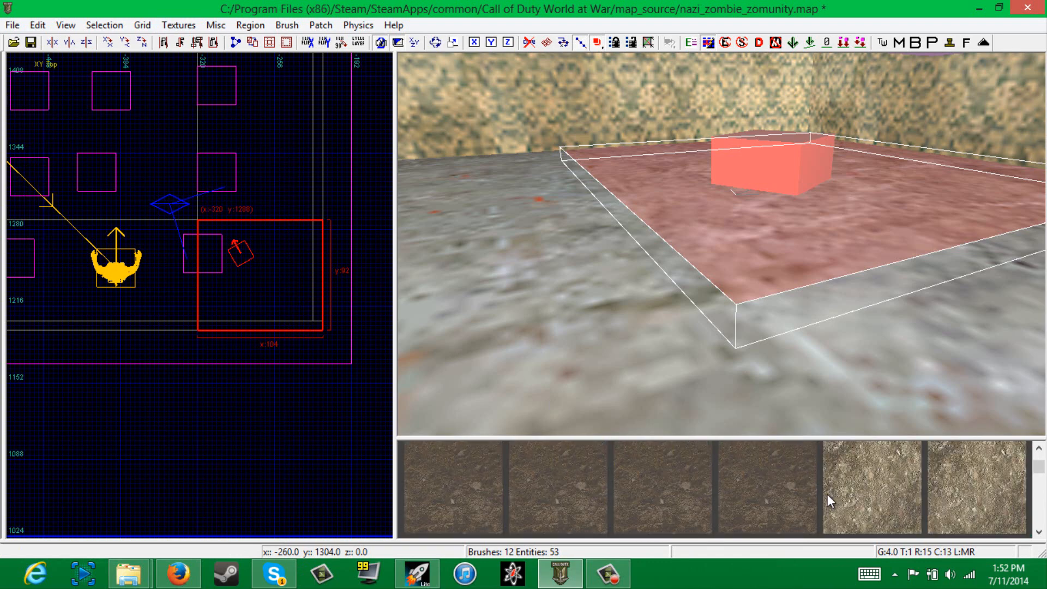
{"action": "left_click", "coordinate": [859, 499]}
{"action": "key", "text": "Escape"}
{"action": "mouse_move", "coordinate": [822, 414]}
{"action": "right_mouse_down"}
{"action": "mouse_move", "coordinate": [823, 362]}
{"action": "mouse_move", "coordinate": [773, 283]}
{"action": "right_mouse_up"}
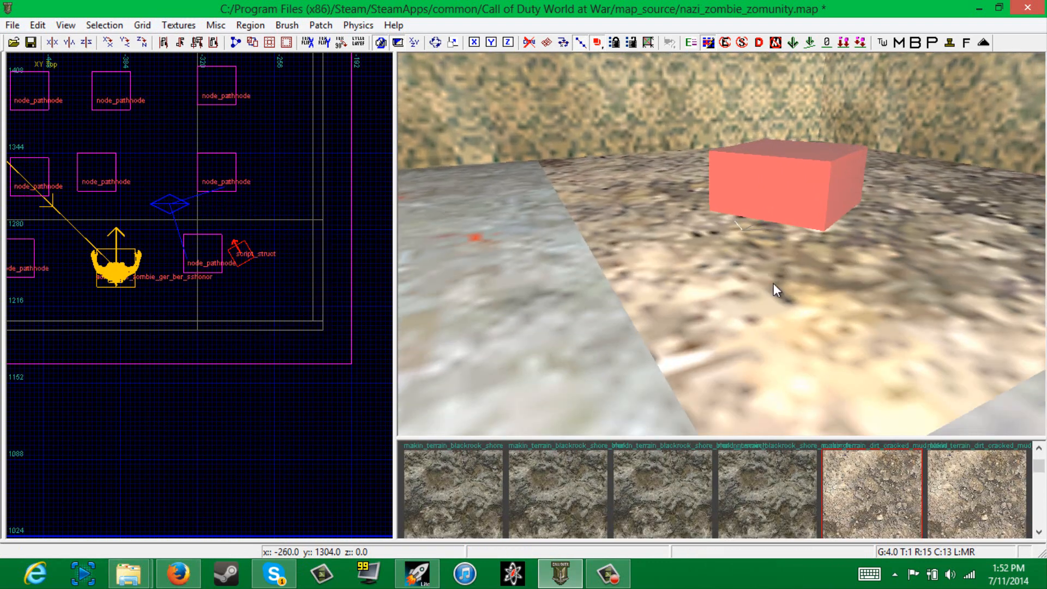
{"action": "left_click", "coordinate": [31, 43]}
Place a trial pathnode outside the window wall at about -844 1360 60, and delete it again before saving the map
{"action": "mouse_move", "coordinate": [556, 167]}
{"action": "right_mouse_down"}
{"action": "mouse_move", "coordinate": [605, 192]}
{"action": "mouse_move", "coordinate": [624, 188]}
{"action": "mouse_move", "coordinate": [622, 159]}
{"action": "mouse_move", "coordinate": [611, 161]}
{"action": "mouse_move", "coordinate": [728, 241]}
{"action": "mouse_move", "coordinate": [745, 232]}
{"action": "mouse_move", "coordinate": [751, 243]}
{"action": "mouse_move", "coordinate": [733, 240]}
{"action": "right_mouse_up"}
{"action": "left_click", "coordinate": [654, 207], "text": "shift"}
{"action": "left_click", "coordinate": [654, 207], "text": "shift"}
{"action": "left_click", "coordinate": [732, 239], "text": "shift"}
{"action": "left_click", "coordinate": [732, 239], "text": "shift"}
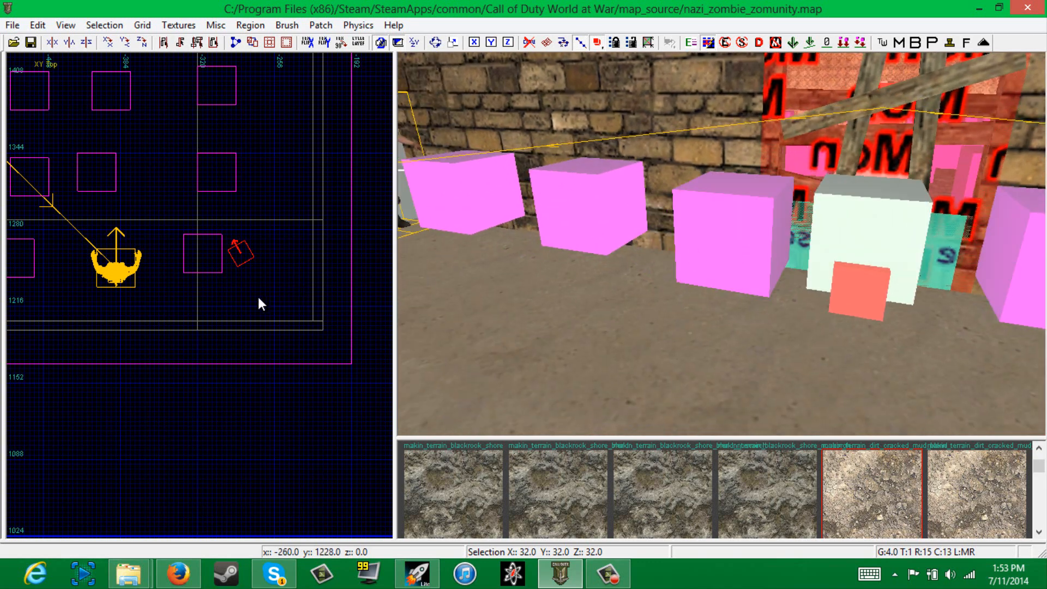
{"action": "scroll", "coordinate": [257, 297], "scroll_direction": "down", "scroll_amount": 4}
{"action": "scroll", "coordinate": [239, 291], "scroll_direction": "up", "scroll_amount": 2}
{"action": "right_click", "coordinate": [222, 310]}
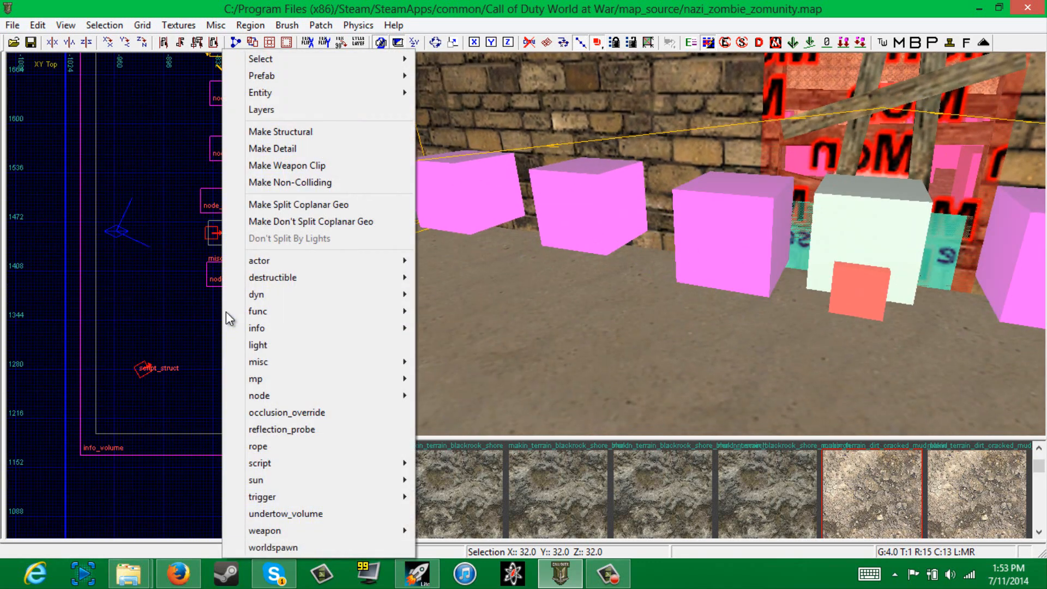
{"action": "mouse_move", "coordinate": [275, 397]}
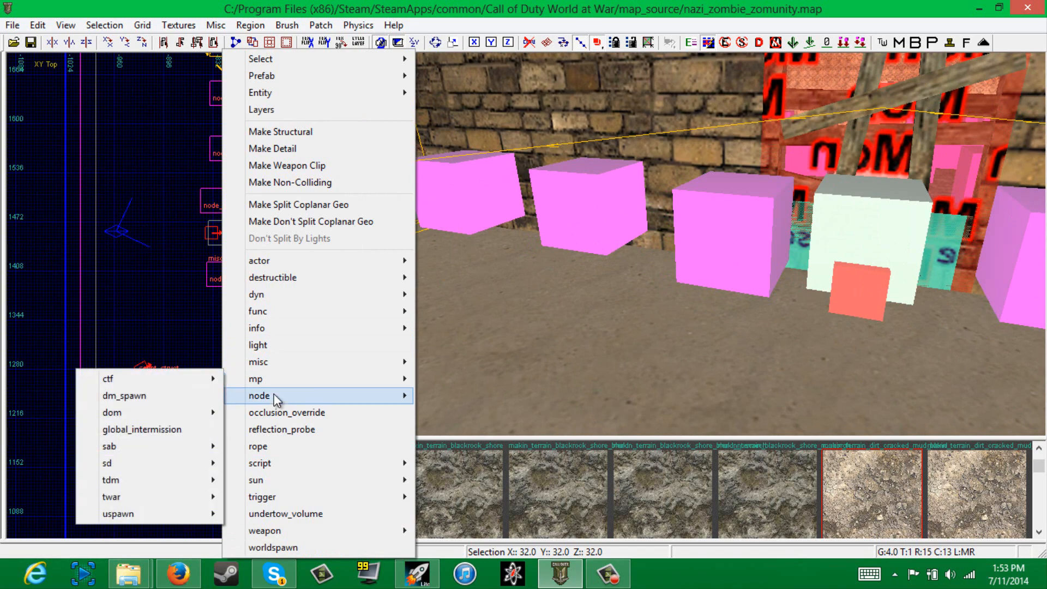
{"action": "left_click", "coordinate": [149, 480]}
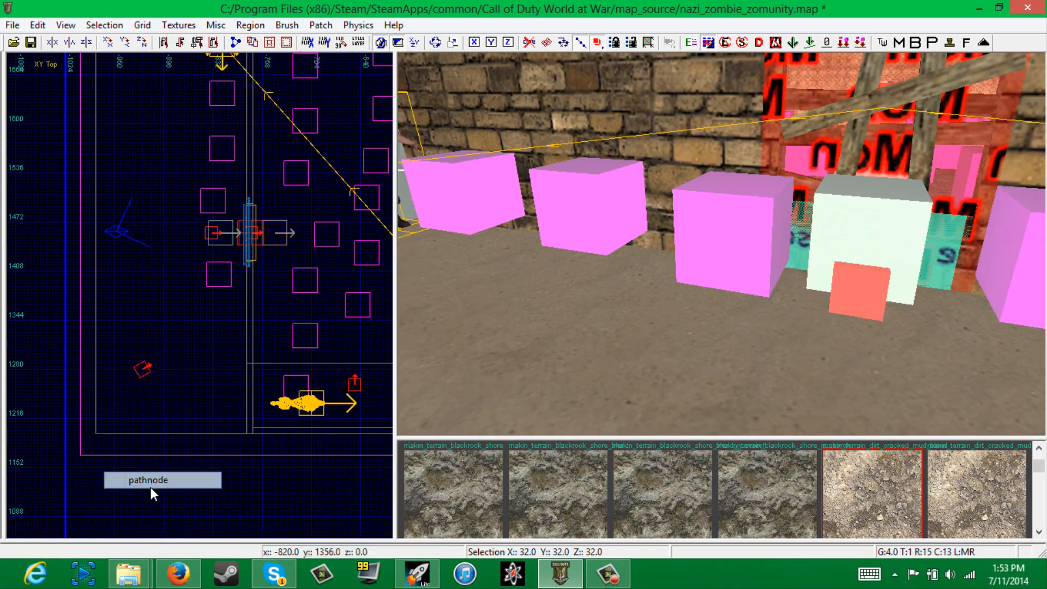
{"action": "right_click", "coordinate": [766, 253]}
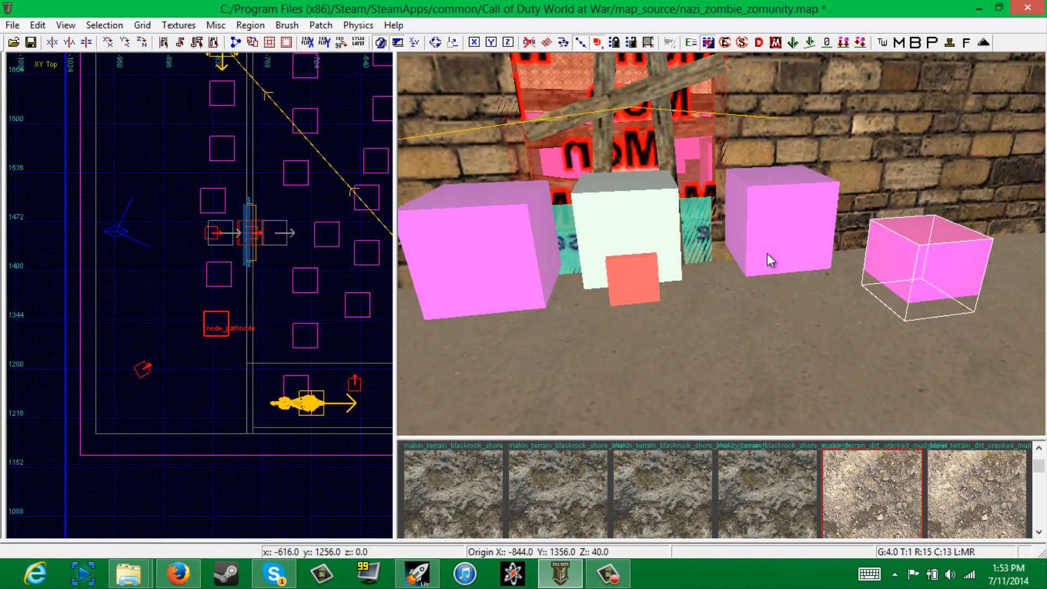
{"action": "right_click", "coordinate": [767, 253]}
{"action": "left_click_drag", "start_coordinate": [897, 255], "coordinate": [891, 247]}
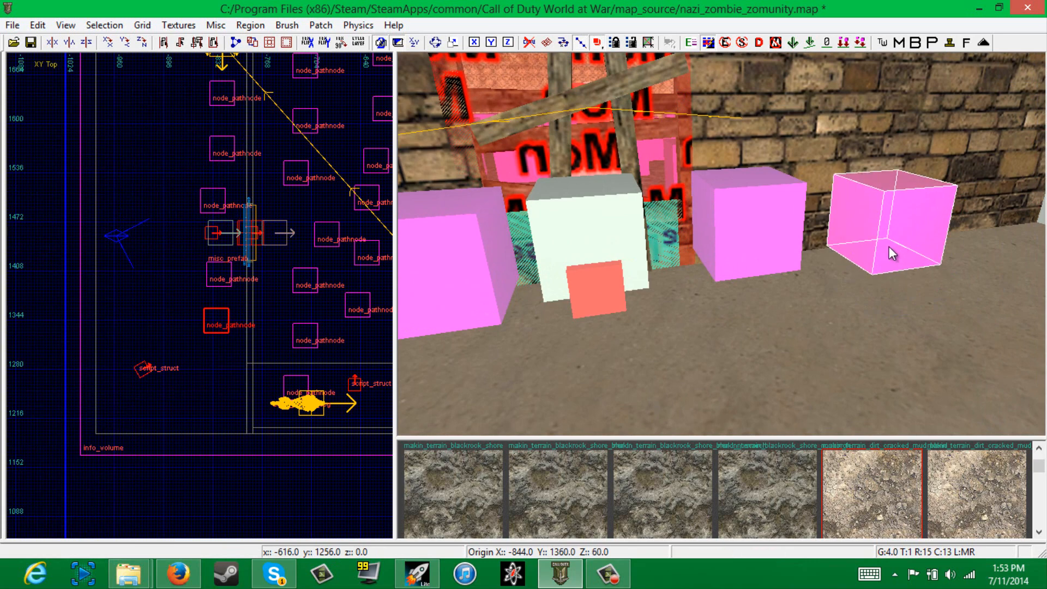
{"action": "key", "text": "BackSpace"}
{"action": "left_click", "coordinate": [30, 42]}
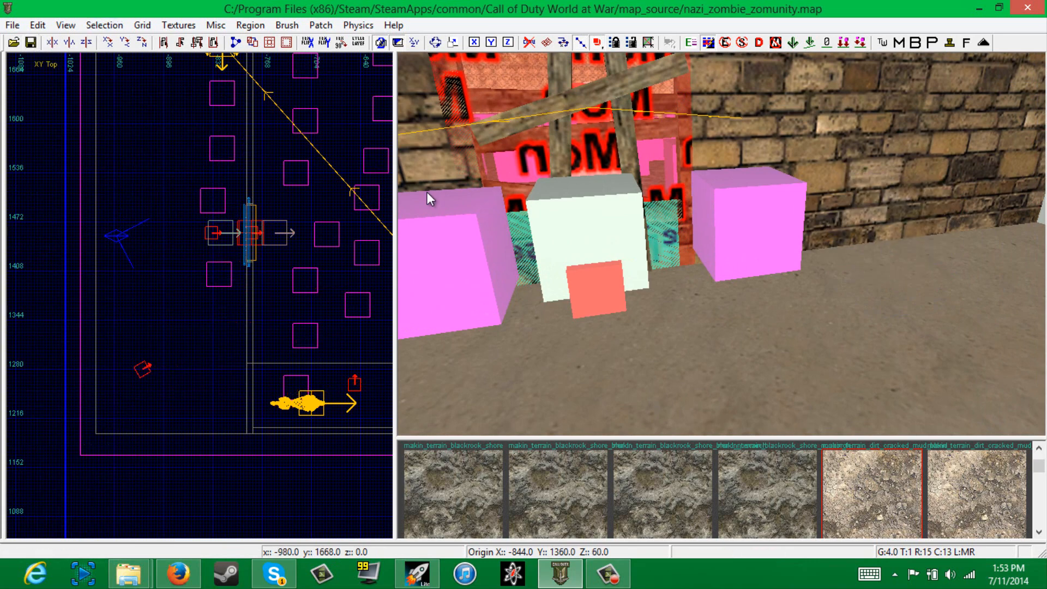
Examine the spacing of the row of pathnodes leading from the outside zombie spawner to the barricaded window
{"action": "right_click_drag", "start_coordinate": [675, 270], "coordinate": [497, 193]}
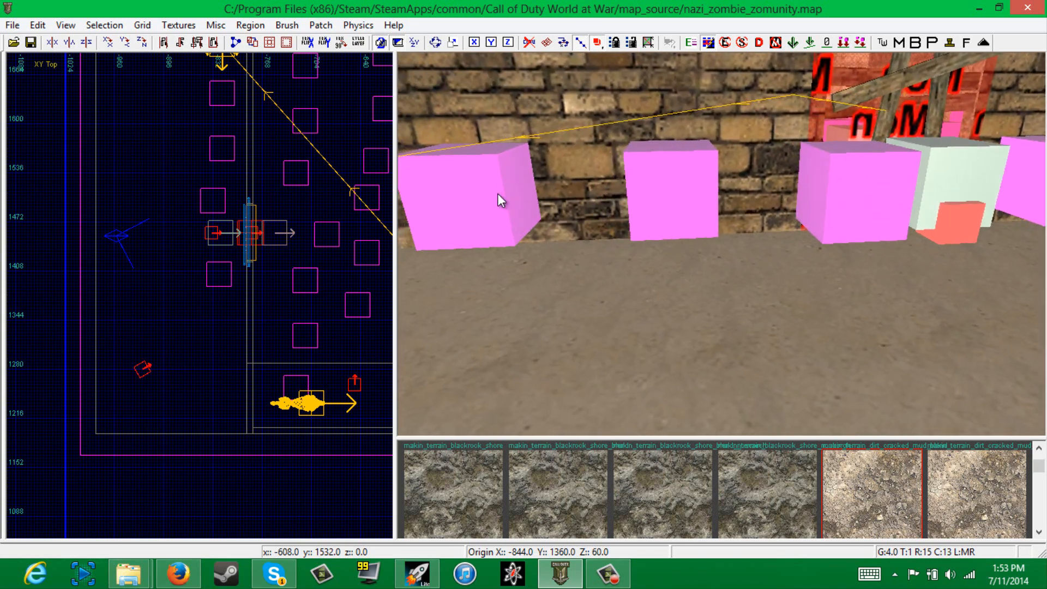
{"action": "left_click", "coordinate": [498, 193], "text": "shift"}
{"action": "left_click", "coordinate": [680, 210], "text": "shift"}
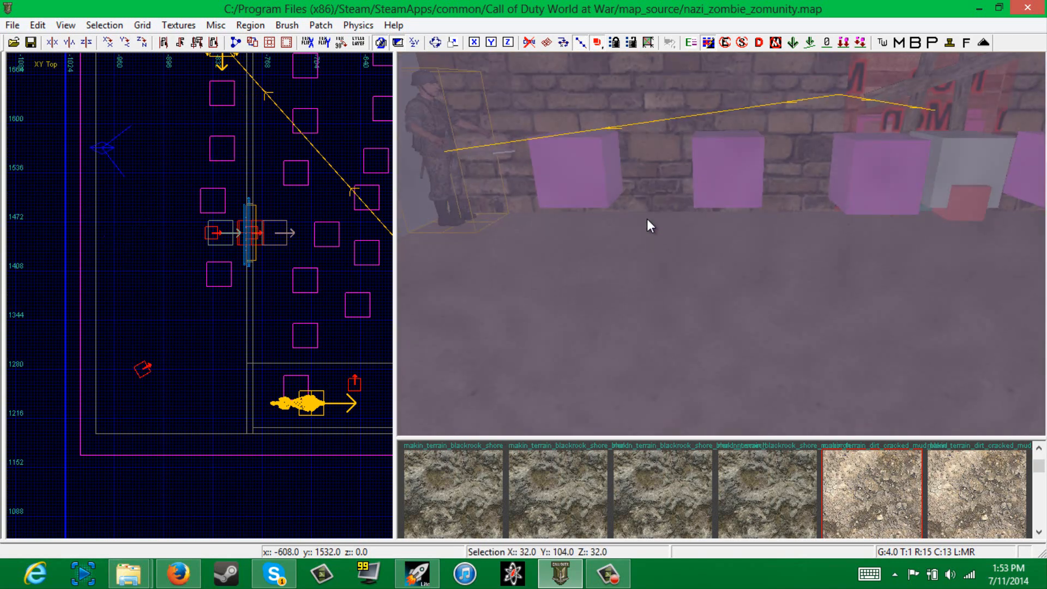
{"action": "key", "text": "Up"}
{"action": "key", "text": "Up"}
{"action": "key", "text": "Up"}
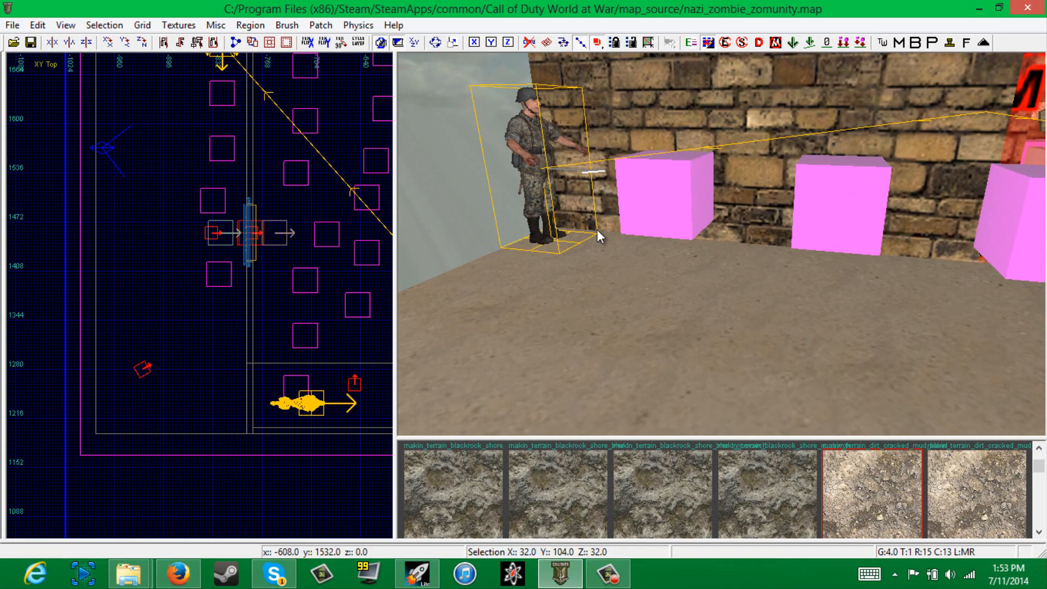
{"action": "key", "text": "Up"}
{"action": "key", "text": "Up"}
{"action": "key", "text": "Up"}
{"action": "key", "text": "Escape"}
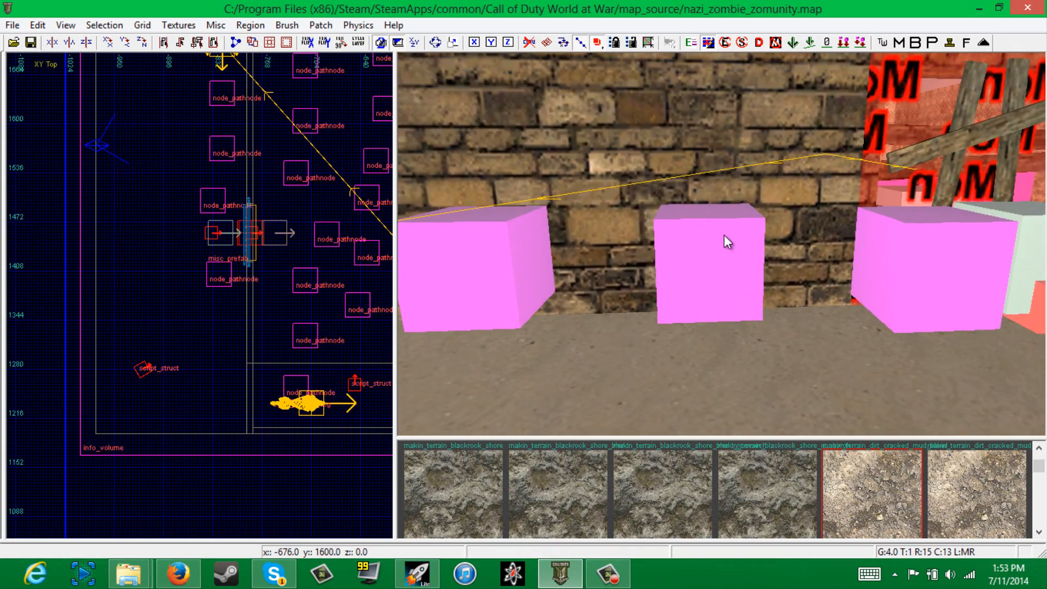
{"action": "key", "text": "Down"}
{"action": "key", "text": "Down"}
{"action": "key", "text": "Down"}
{"action": "key", "text": "Left"}
{"action": "key", "text": "Left"}
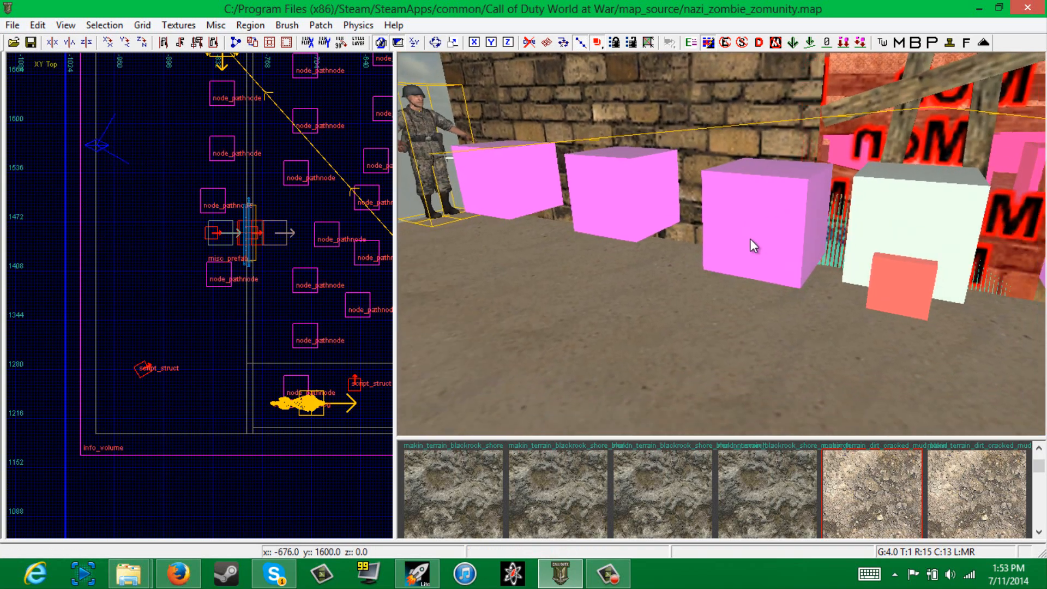
{"action": "key", "text": "Up"}
{"action": "key", "text": "Up"}
{"action": "key", "text": "Left"}
{"action": "key", "text": "Left"}
{"action": "key", "text": "Up"}
{"action": "key", "text": "Up"}
{"action": "key", "text": "Down"}
{"action": "key", "text": "Down"}
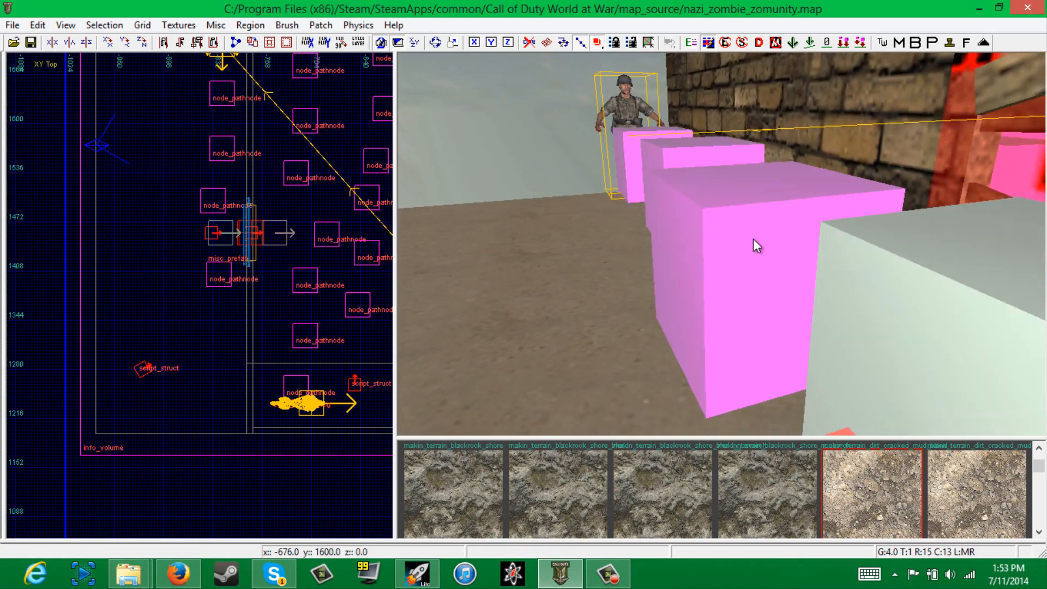
Move the outside pathnode nearest the barricade about 16 units along Y so it overlaps the window prefab's node
{"action": "key", "text": "Right"}
{"action": "key", "text": "Right"}
{"action": "key", "text": "Up"}
{"action": "left_click", "coordinate": [724, 219], "text": "shift"}
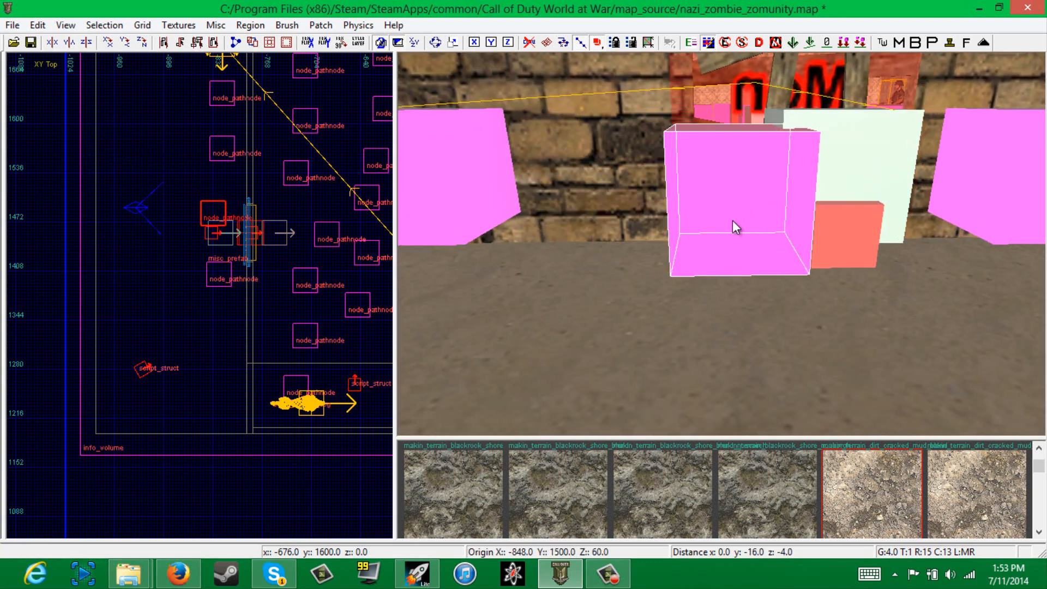
{"action": "key", "text": "Escape"}
{"action": "key", "text": "Up"}
{"action": "key", "text": "Up"}
{"action": "key", "text": "Right"}
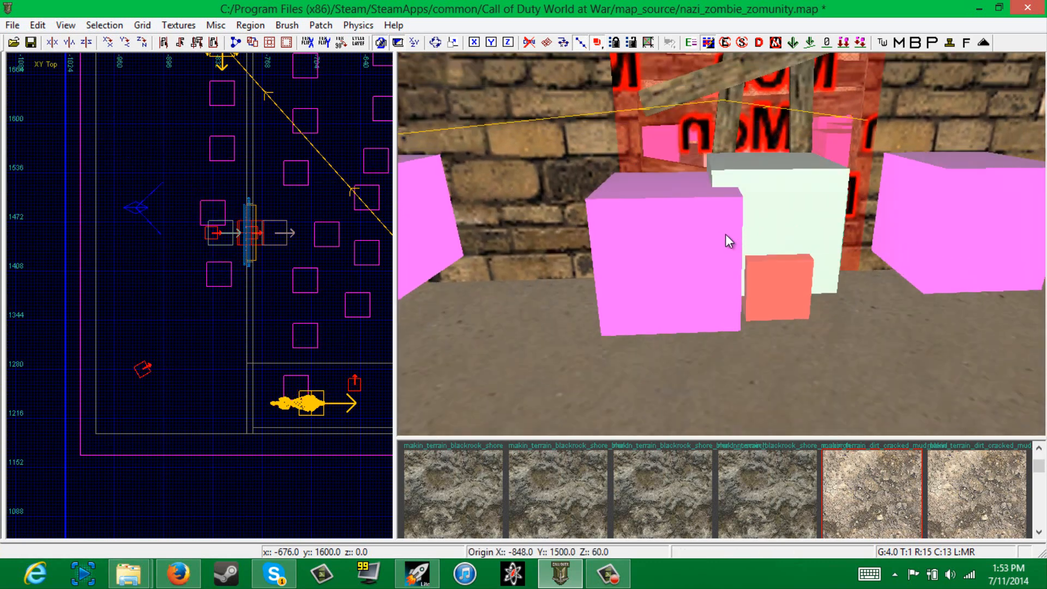
{"action": "key", "text": "Left"}
{"action": "key", "text": "Left"}
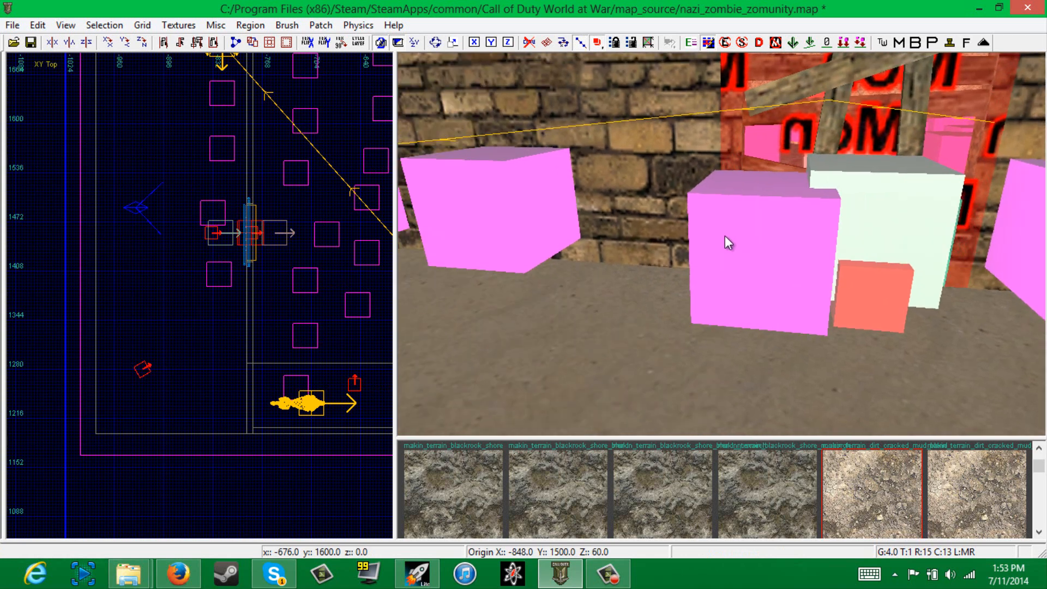
Replace the overlapping pathnode with a copy of its neighbour placed just beside the window prefab's node, and save the map
{"action": "left_click", "coordinate": [726, 236], "text": "shift"}
{"action": "key", "text": "BackSpace"}
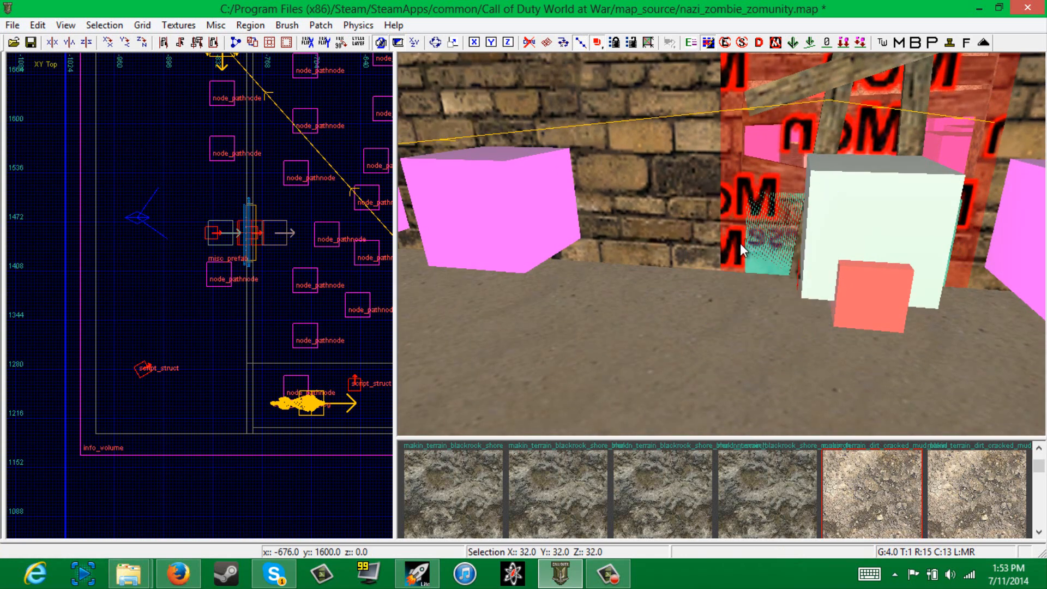
{"action": "left_click", "coordinate": [573, 228], "text": "shift"}
{"action": "key", "text": "space"}
{"action": "left_click_drag", "start_coordinate": [253, 183], "coordinate": [247, 231]}
{"action": "key", "text": "Escape"}
{"action": "left_click", "coordinate": [30, 42]}
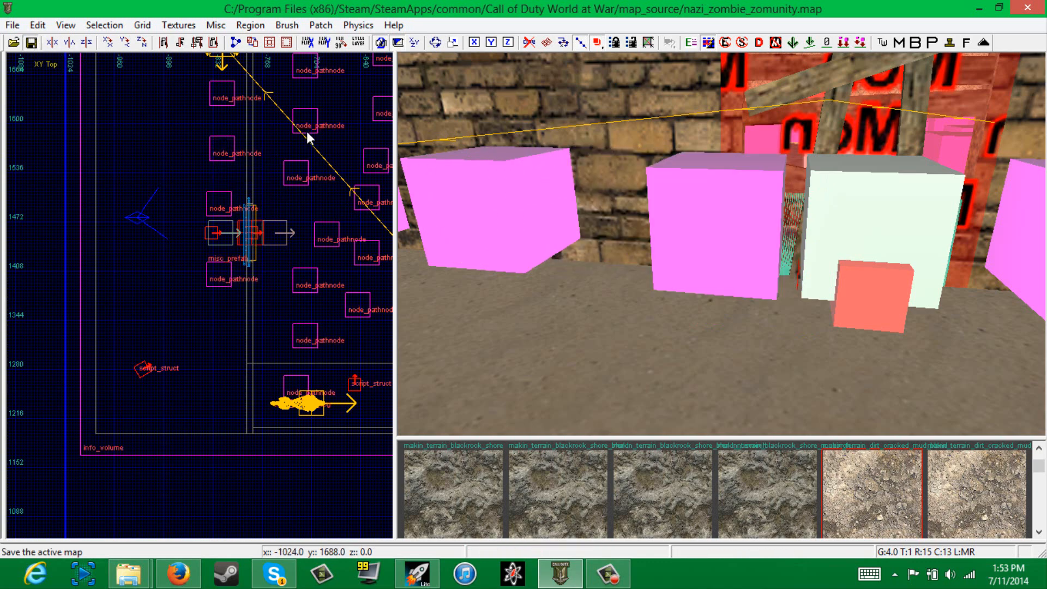
{"action": "key", "text": "Left"}
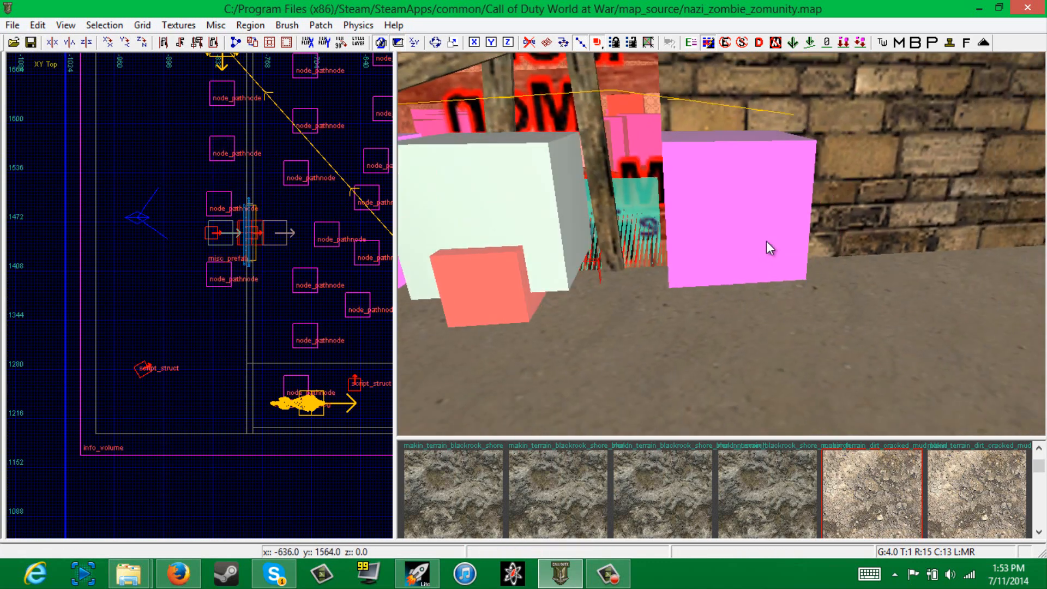
Inspect the entity properties of the German ber_sshonor zombie spawner standing inside the room
{"action": "key", "text": "Up"}
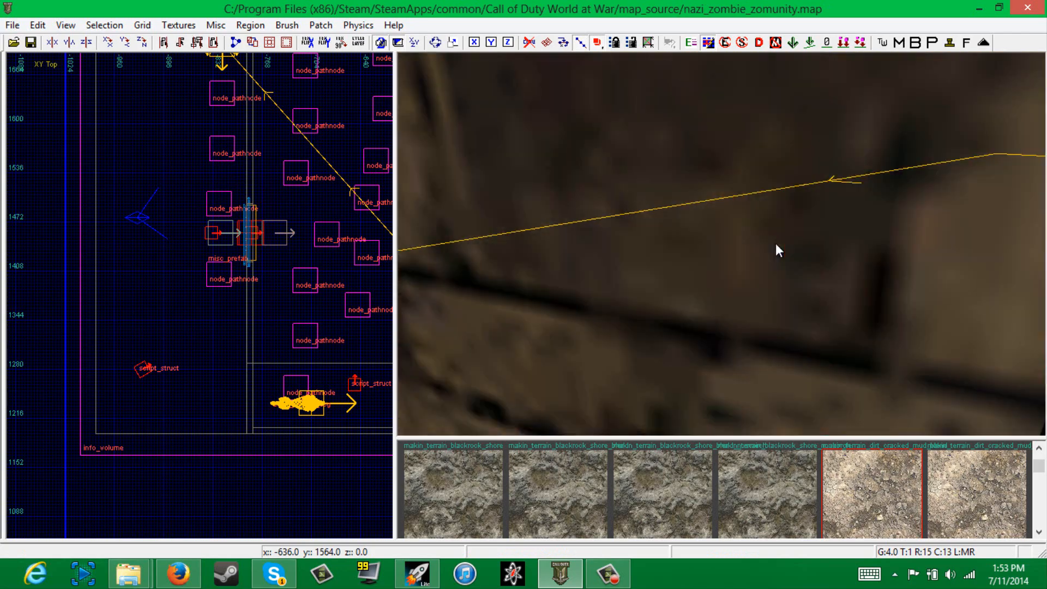
{"action": "key", "text": "Up"}
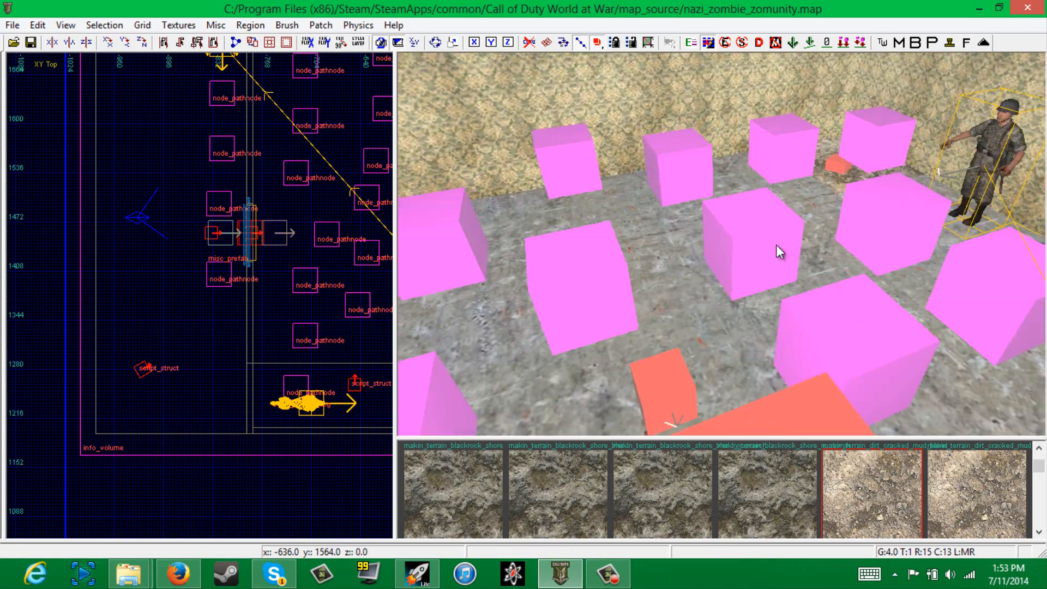
{"action": "mouse_move", "coordinate": [777, 245]}
{"action": "right_mouse_down"}
{"action": "mouse_move", "coordinate": [765, 245]}
{"action": "mouse_move", "coordinate": [819, 209]}
{"action": "mouse_move", "coordinate": [759, 241]}
{"action": "right_mouse_up"}
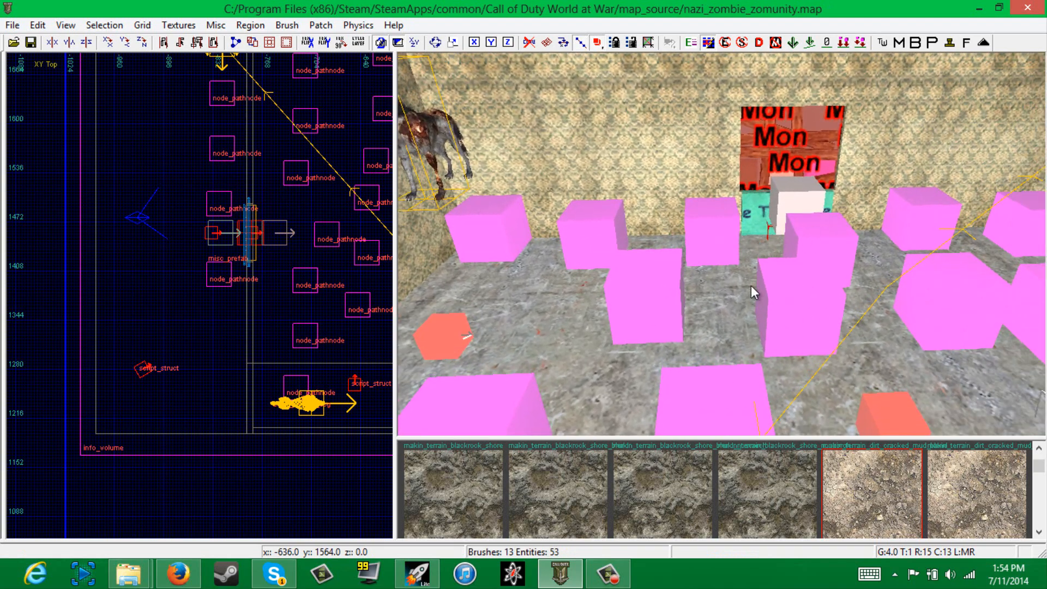
{"action": "right_click_drag", "start_coordinate": [751, 286], "coordinate": [689, 298]}
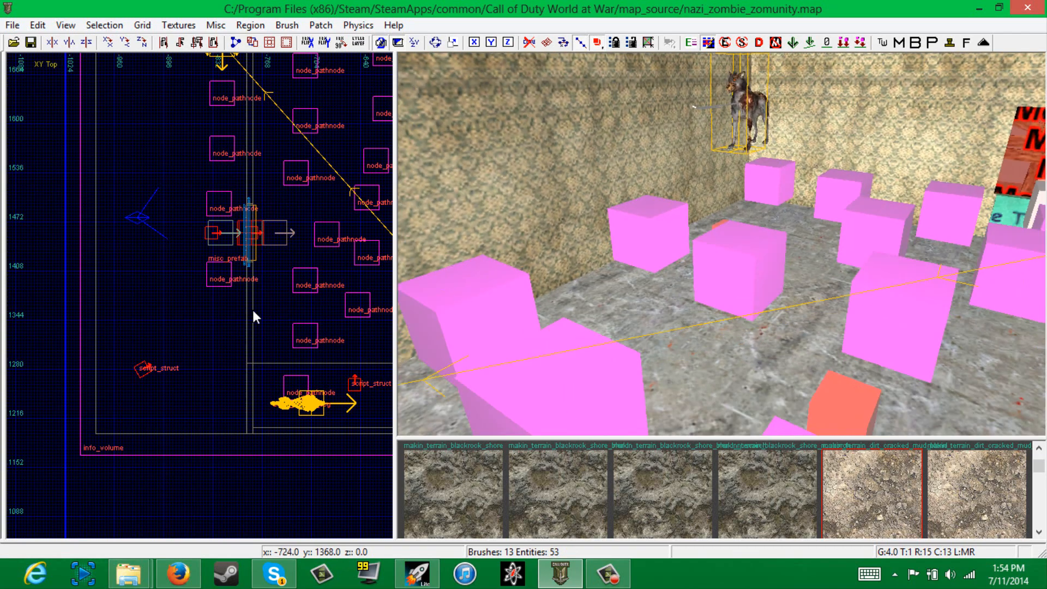
{"action": "scroll", "coordinate": [252, 312], "scroll_direction": "down", "scroll_amount": 3}
{"action": "scroll", "coordinate": [273, 316], "scroll_direction": "up", "scroll_amount": 2}
{"action": "mouse_move", "coordinate": [299, 316]}
{"action": "right_mouse_down"}
{"action": "mouse_move", "coordinate": [273, 317]}
{"action": "mouse_move", "coordinate": [298, 316]}
{"action": "right_mouse_up"}
{"action": "right_click_drag", "start_coordinate": [573, 309], "coordinate": [585, 306]}
{"action": "left_click", "coordinate": [784, 277], "text": "shift"}
{"action": "right_click_drag", "start_coordinate": [784, 275], "coordinate": [770, 254]}
{"action": "left_click", "coordinate": [711, 205], "text": "shift"}
{"action": "key", "text": "n"}
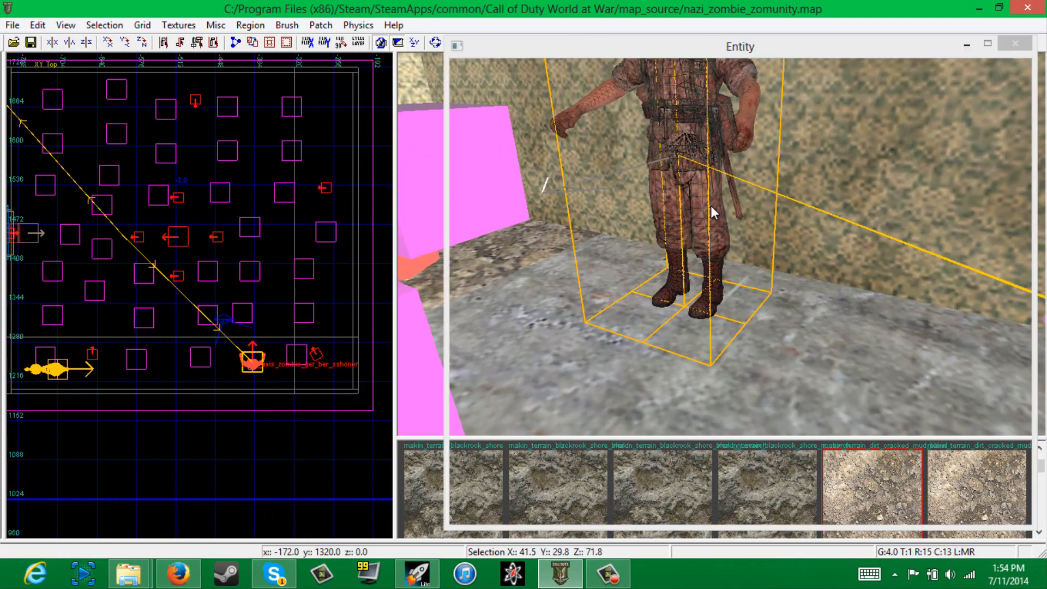
{"action": "key", "text": "n"}
{"action": "key", "text": "Escape"}
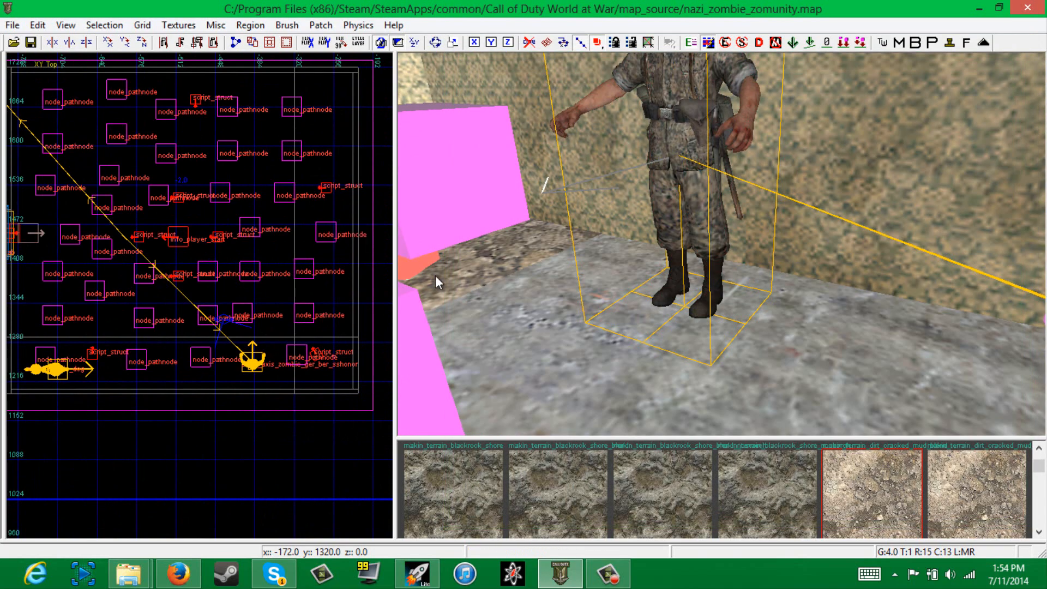
Place a trial axis zombie jp_swamp actor inside the room, beside the existing German zombie spawner
{"action": "scroll", "coordinate": [283, 302], "scroll_direction": "up", "scroll_amount": 4}
{"action": "scroll", "coordinate": [248, 279], "scroll_direction": "up", "scroll_amount": 1}
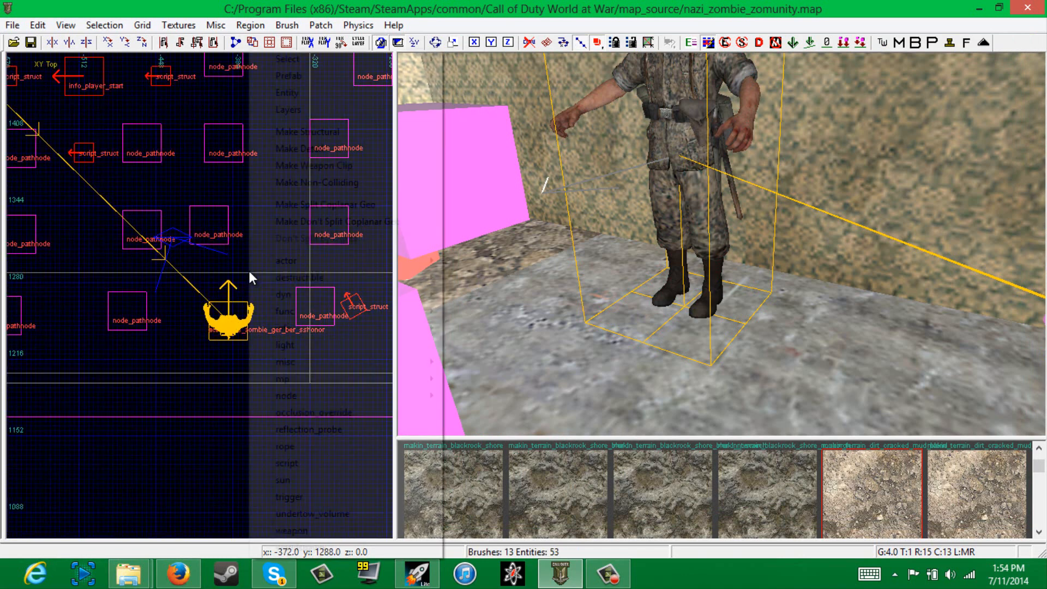
{"action": "right_click", "coordinate": [249, 271]}
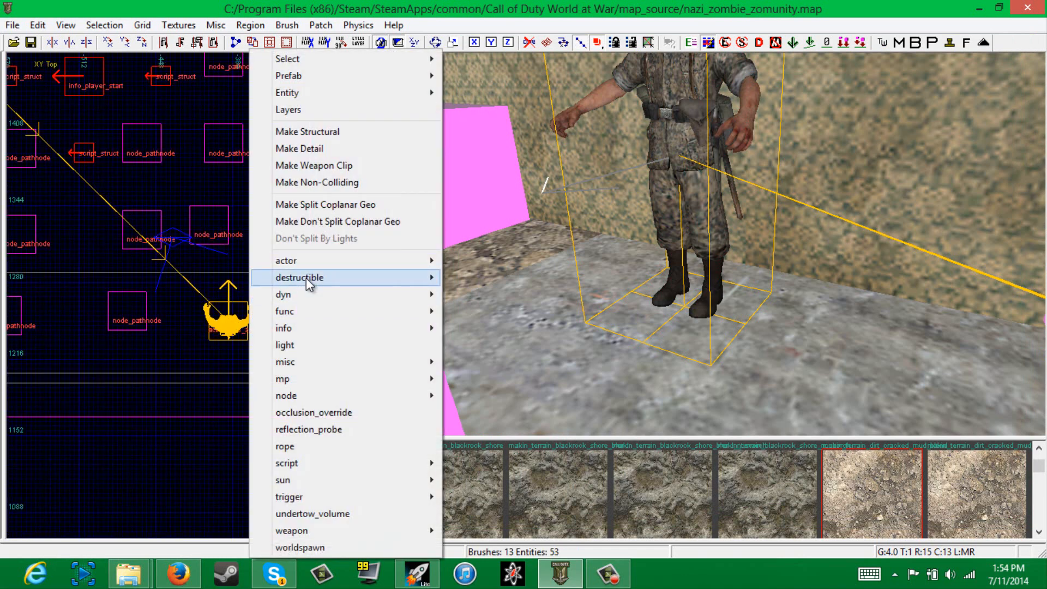
{"action": "mouse_move", "coordinate": [302, 263]}
{"action": "mouse_move", "coordinate": [229, 277]}
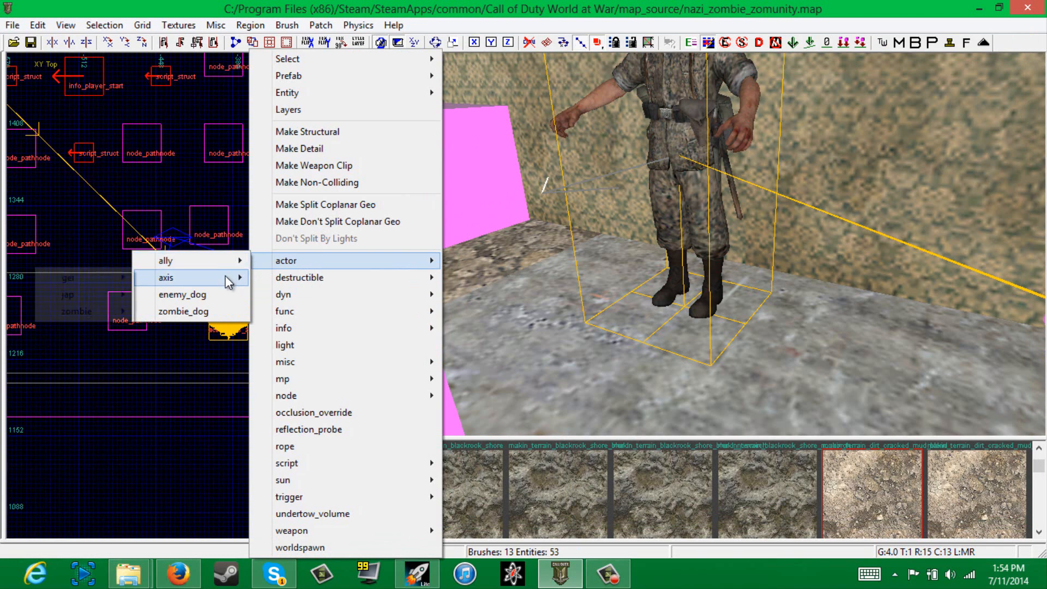
{"action": "mouse_move", "coordinate": [113, 315]}
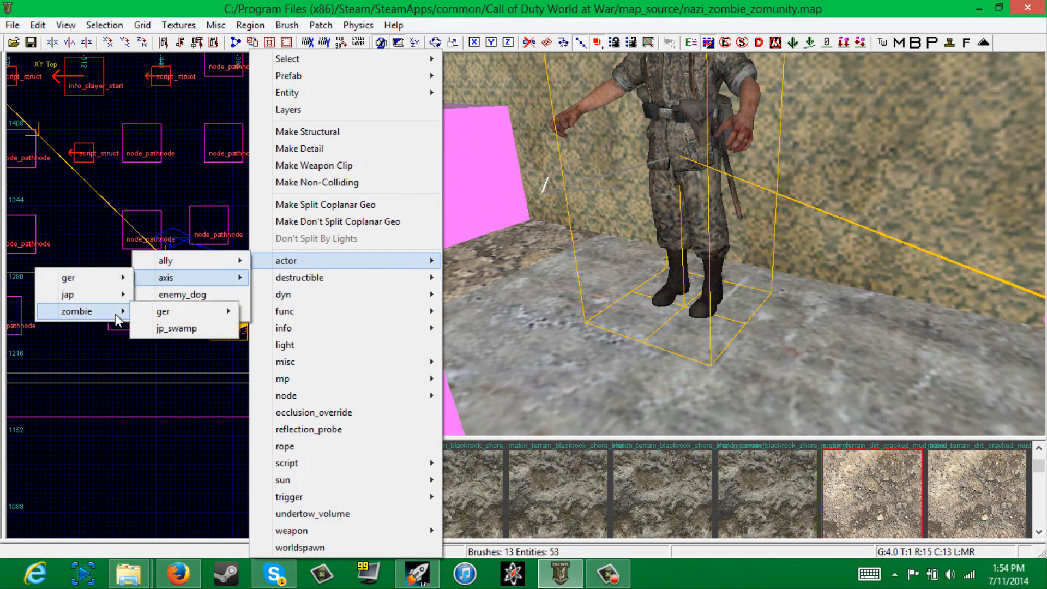
{"action": "mouse_move", "coordinate": [153, 311]}
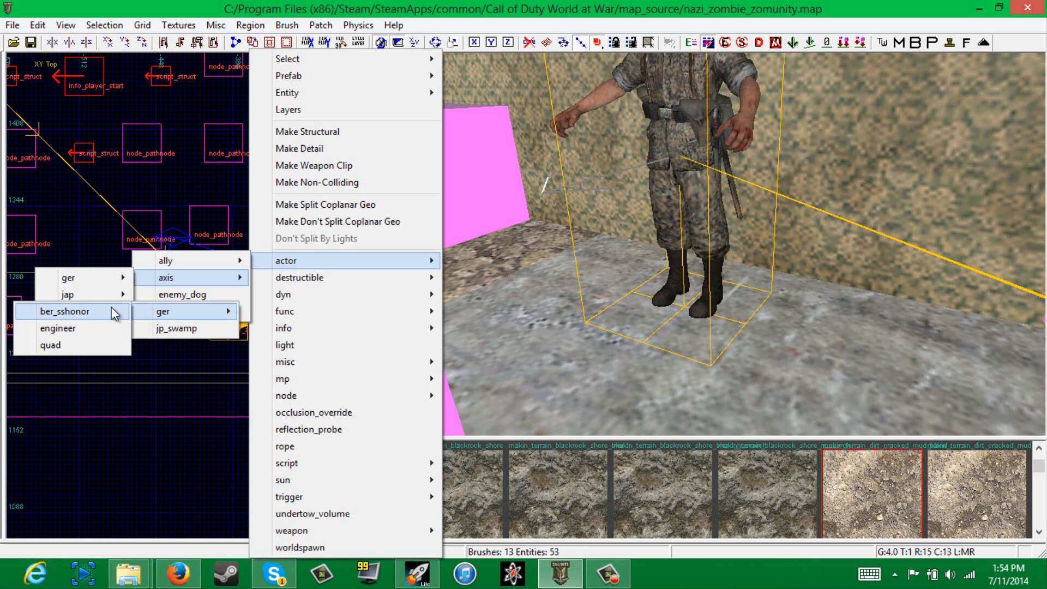
{"action": "left_click", "coordinate": [175, 328]}
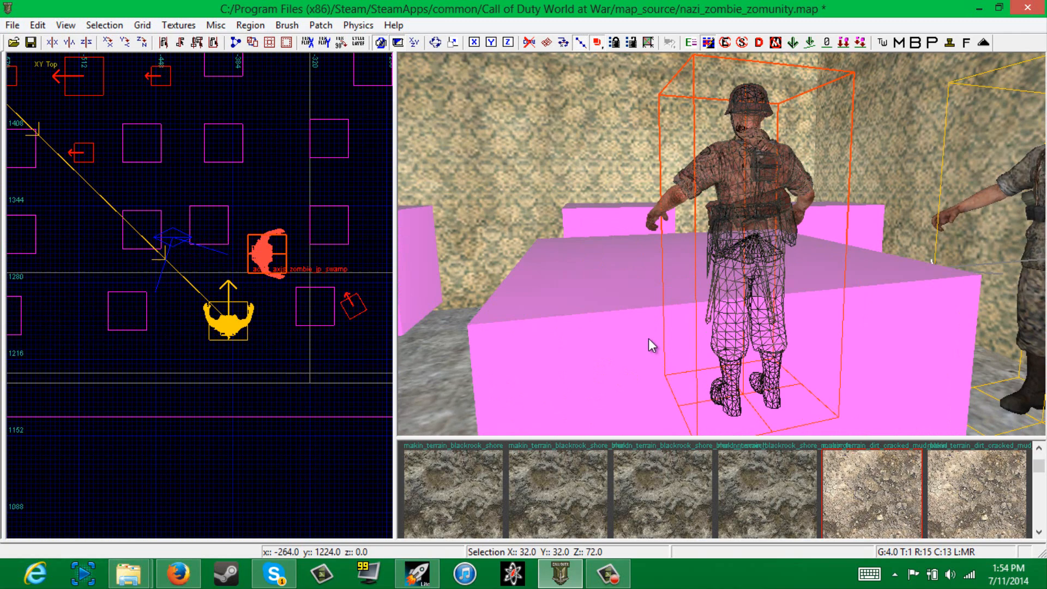
Compare the entity properties of the jp_swamp actor with those of the existing ber_sshonor zombie spawner
{"action": "right_click_drag", "start_coordinate": [648, 342], "coordinate": [663, 338]}
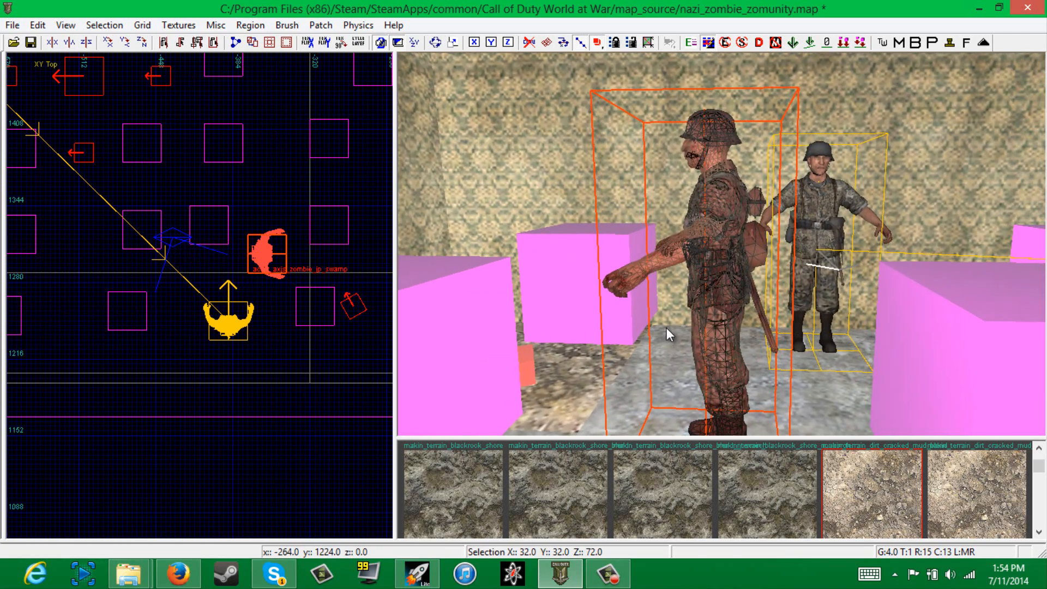
{"action": "key", "text": "n"}
{"action": "key", "text": "n"}
{"action": "key", "text": "Escape"}
{"action": "right_click_drag", "start_coordinate": [717, 304], "coordinate": [724, 302]}
{"action": "left_click", "coordinate": [682, 219], "text": "shift"}
{"action": "key", "text": "n"}
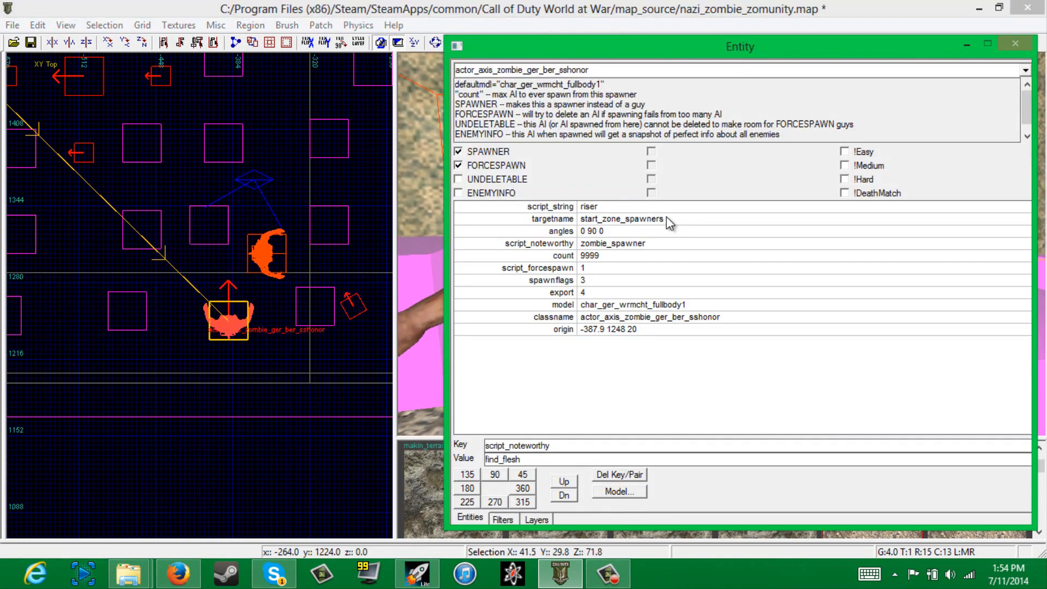
{"action": "key", "text": "n"}
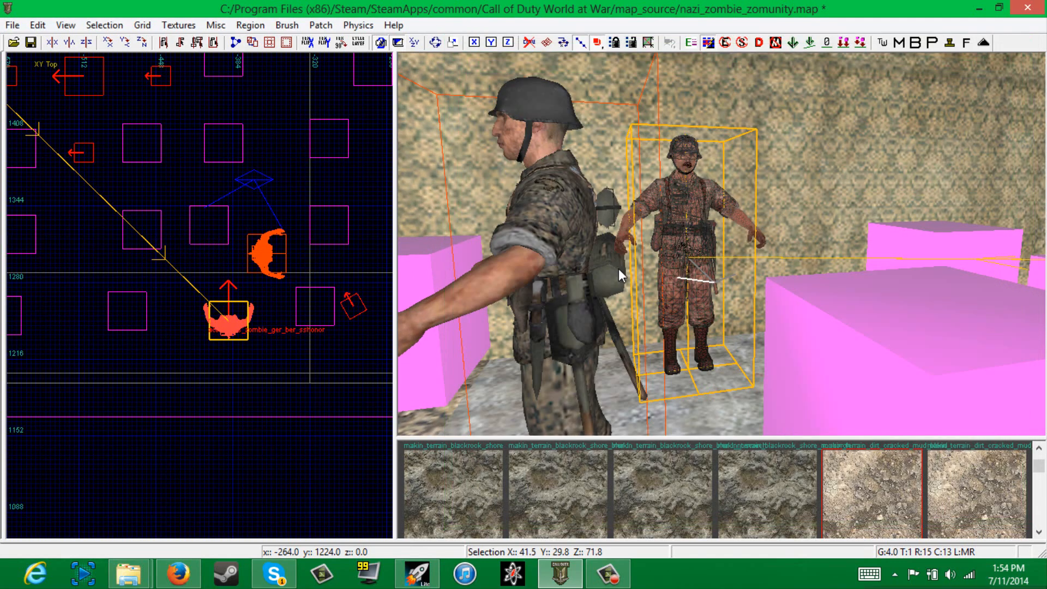
{"action": "key", "text": "Escape"}
Delete the trial jp_swamp actor and save the map
{"action": "left_click", "coordinate": [570, 289], "text": "shift"}
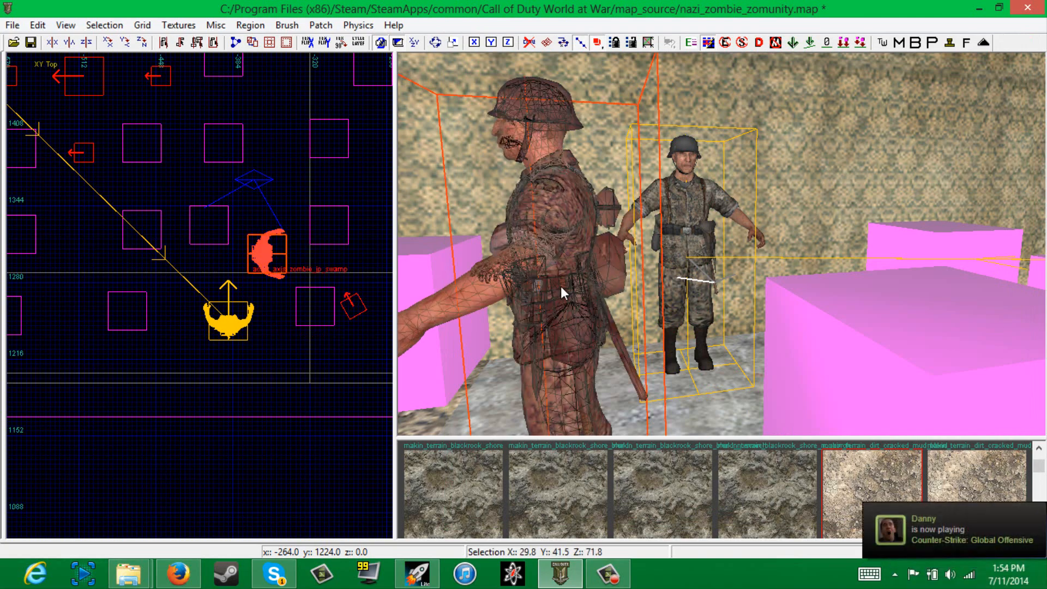
{"action": "key", "text": "BackSpace"}
{"action": "left_click", "coordinate": [31, 43]}
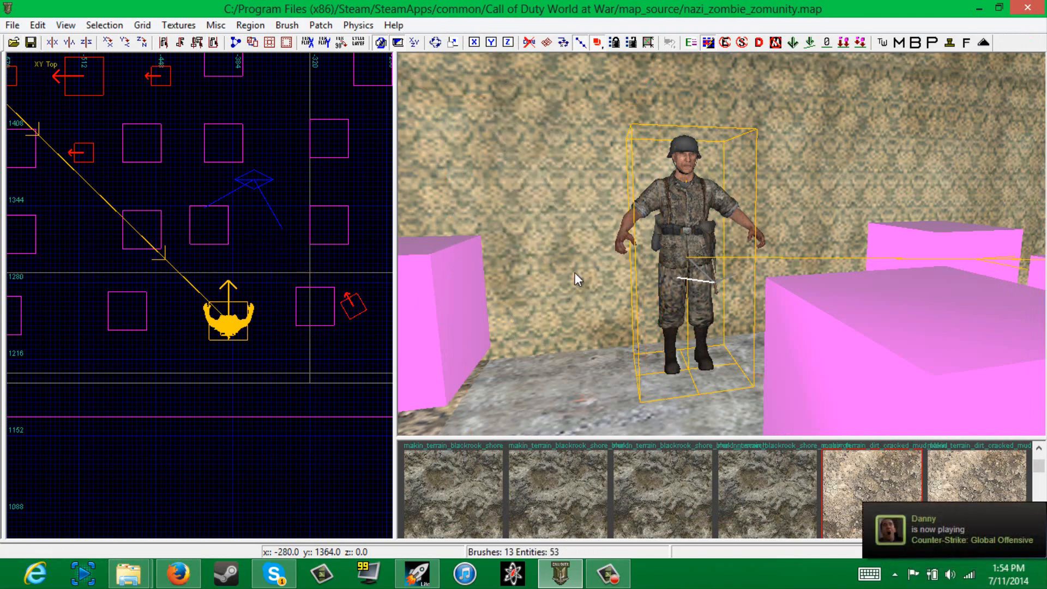
Check the key values of the riser zombie spawner inside the room
{"action": "right_click_drag", "start_coordinate": [576, 272], "coordinate": [617, 282]}
{"action": "left_click", "coordinate": [689, 262], "text": "shift"}
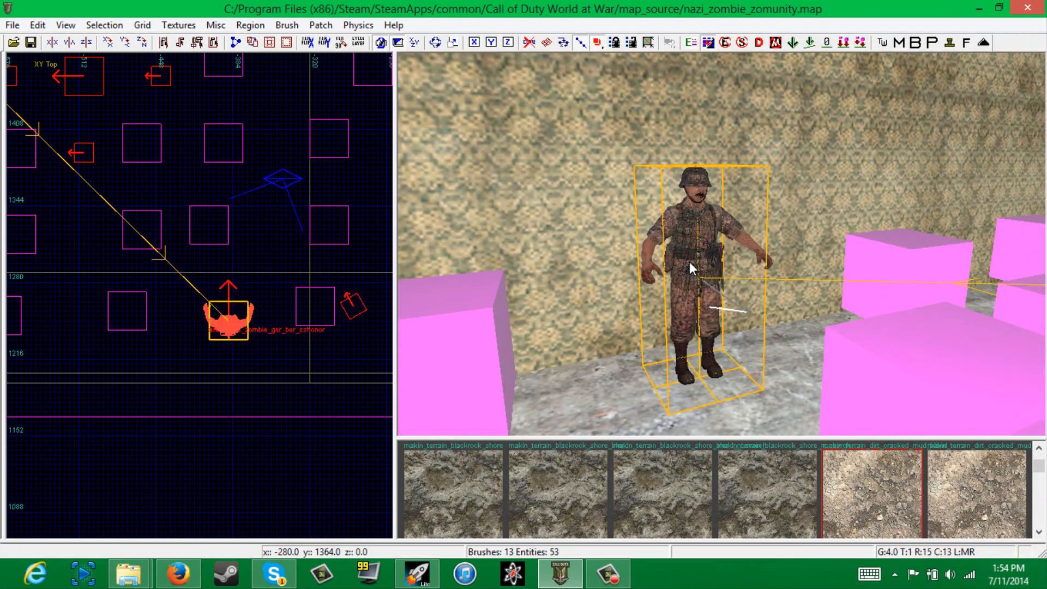
{"action": "key", "text": "n"}
{"action": "key", "text": "n"}
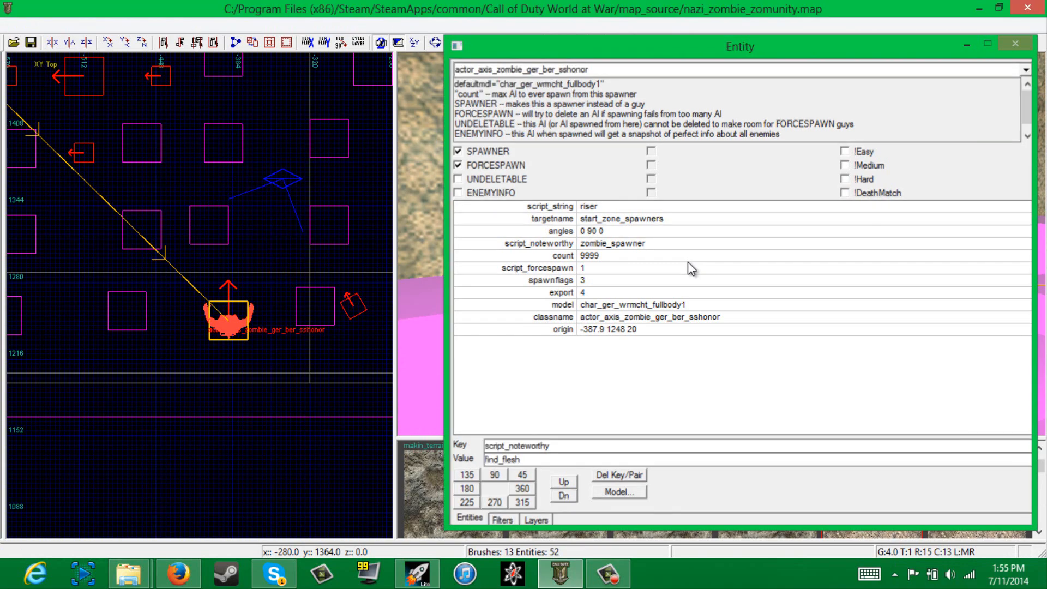
{"action": "key", "text": "Escape"}
Inspect the entity properties of the rise script_struct on the dirt patch in the room's corner
{"action": "right_click_drag", "start_coordinate": [689, 260], "coordinate": [692, 259]}
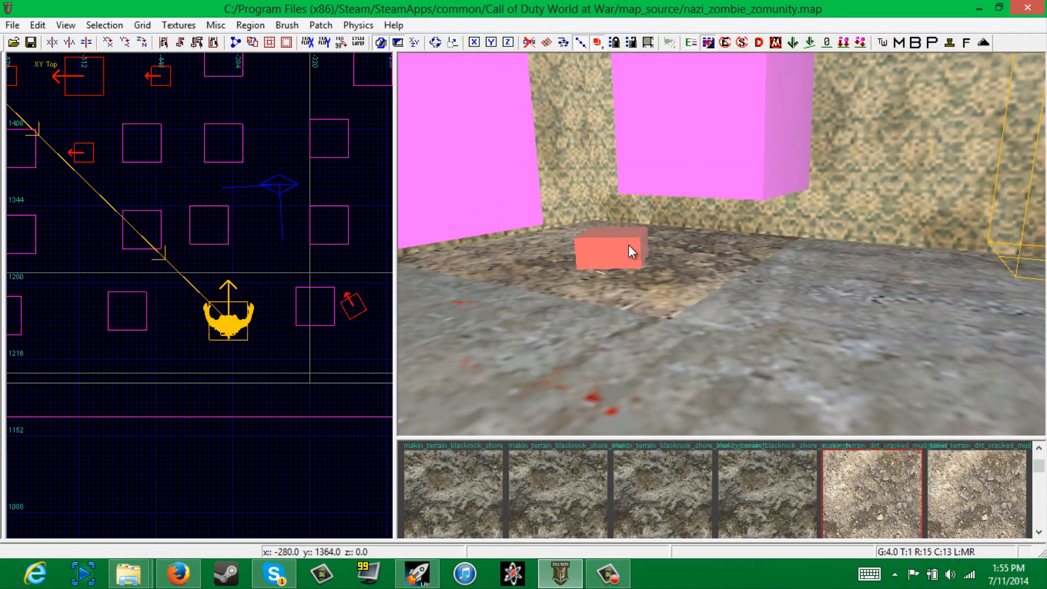
{"action": "left_click", "coordinate": [628, 245], "text": "shift"}
{"action": "key", "text": "n"}
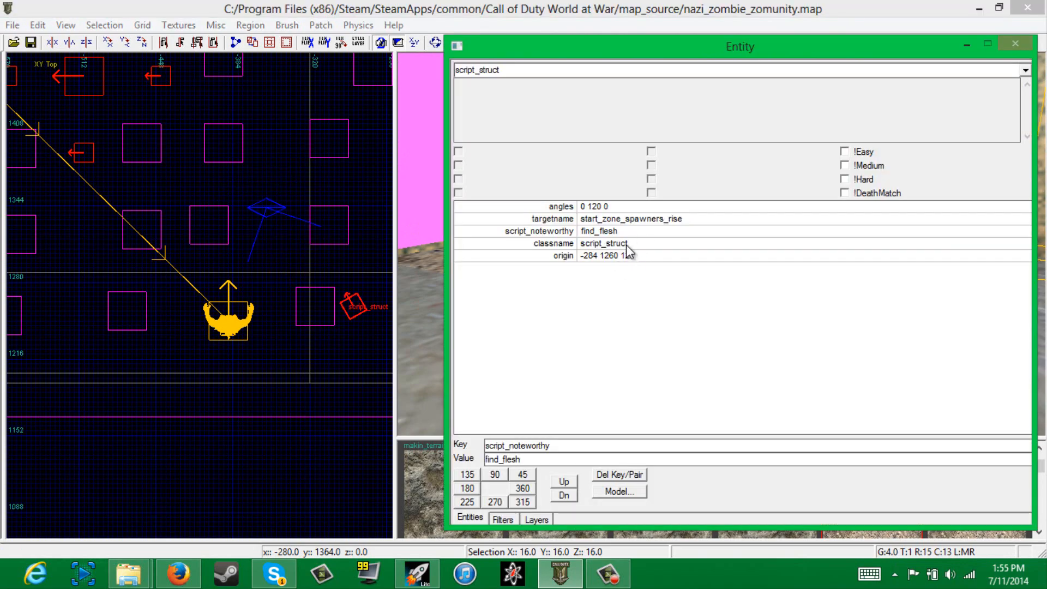
{"action": "key", "text": "n"}
Inspect the entity properties of the rise script_struct outside the window wall
{"action": "right_click_drag", "start_coordinate": [673, 257], "coordinate": [795, 233]}
{"action": "key", "text": "Escape"}
{"action": "left_click", "coordinate": [843, 218], "text": "shift"}
{"action": "left_click", "coordinate": [794, 232], "text": "shift"}
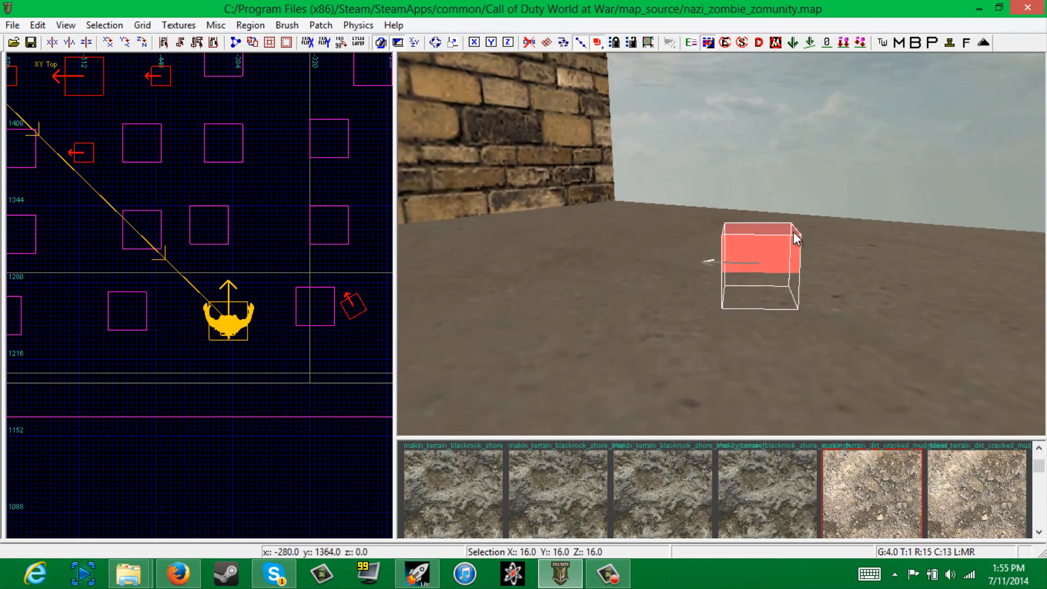
{"action": "key", "text": "n"}
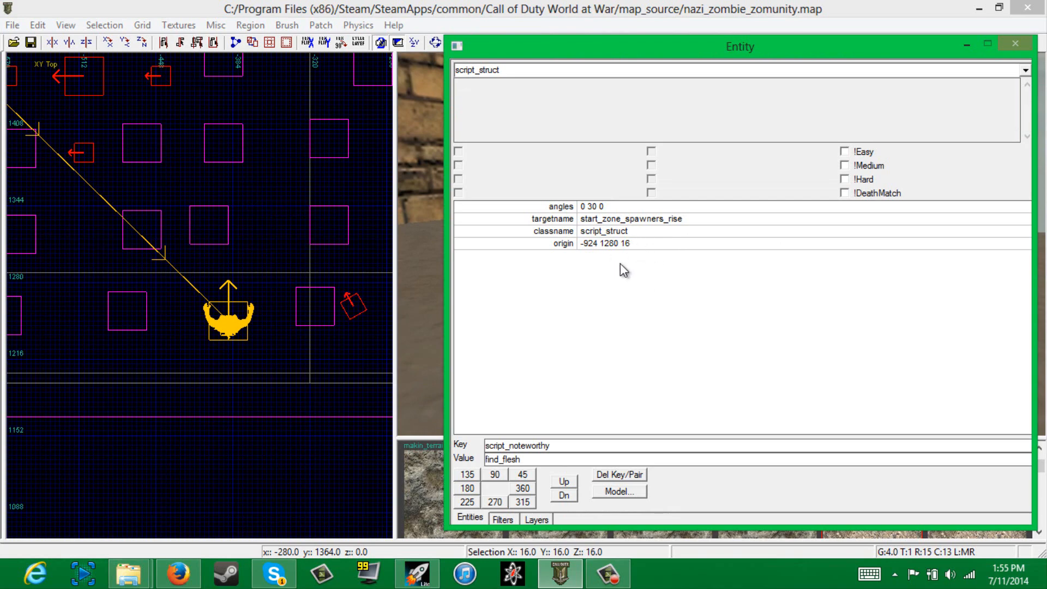
{"action": "key", "text": "n"}
Duplicate the outside pathnode below the window twice, placing the copies in a diagonal row towards the outside rise script_struct
{"action": "right_click_drag", "start_coordinate": [649, 267], "coordinate": [655, 272]}
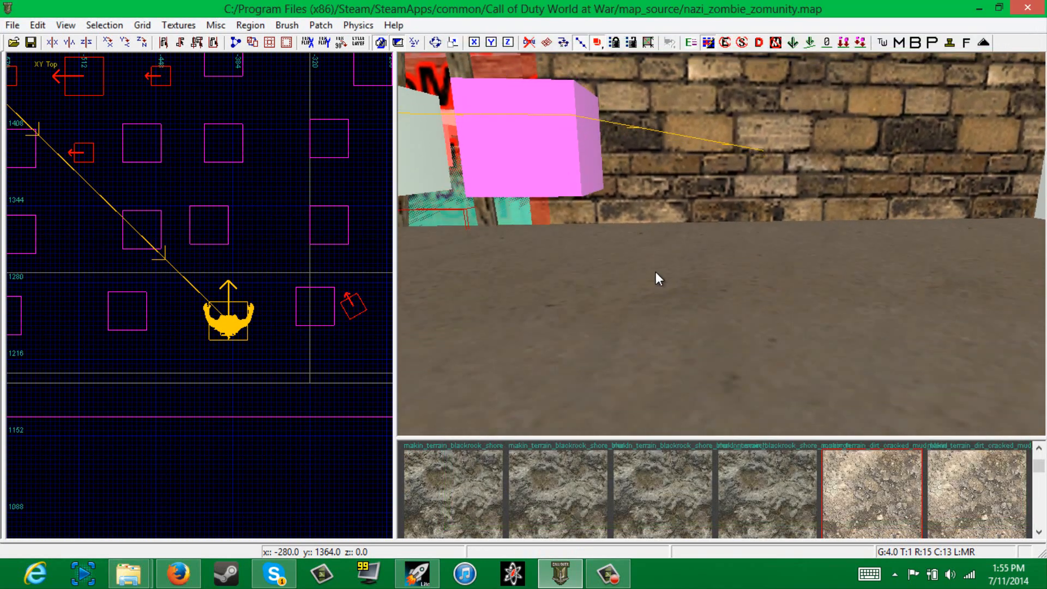
{"action": "left_click", "coordinate": [568, 208], "text": "shift"}
{"action": "scroll", "coordinate": [273, 279], "scroll_direction": "down", "scroll_amount": 3}
{"action": "scroll", "coordinate": [205, 264], "scroll_direction": "up", "scroll_amount": 1}
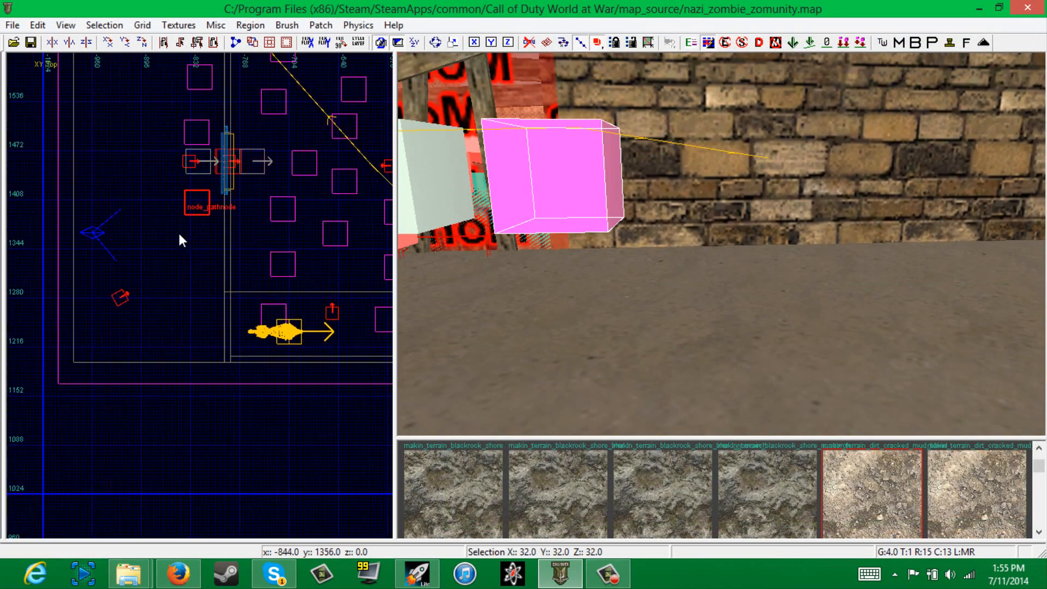
{"action": "scroll", "coordinate": [181, 241], "scroll_direction": "up", "scroll_amount": 2}
{"action": "key", "text": "space"}
{"action": "mouse_move", "coordinate": [179, 266]}
{"action": "left_mouse_down"}
{"action": "mouse_move", "coordinate": [105, 349]}
{"action": "mouse_move", "coordinate": [110, 336]}
{"action": "left_mouse_up"}
{"action": "key", "text": "space"}
{"action": "key", "text": "Escape"}
Duplicate the last pathnode of the diagonal row and place the copy right beside the outside rise script_struct
{"action": "right_click_drag", "start_coordinate": [587, 292], "coordinate": [596, 253]}
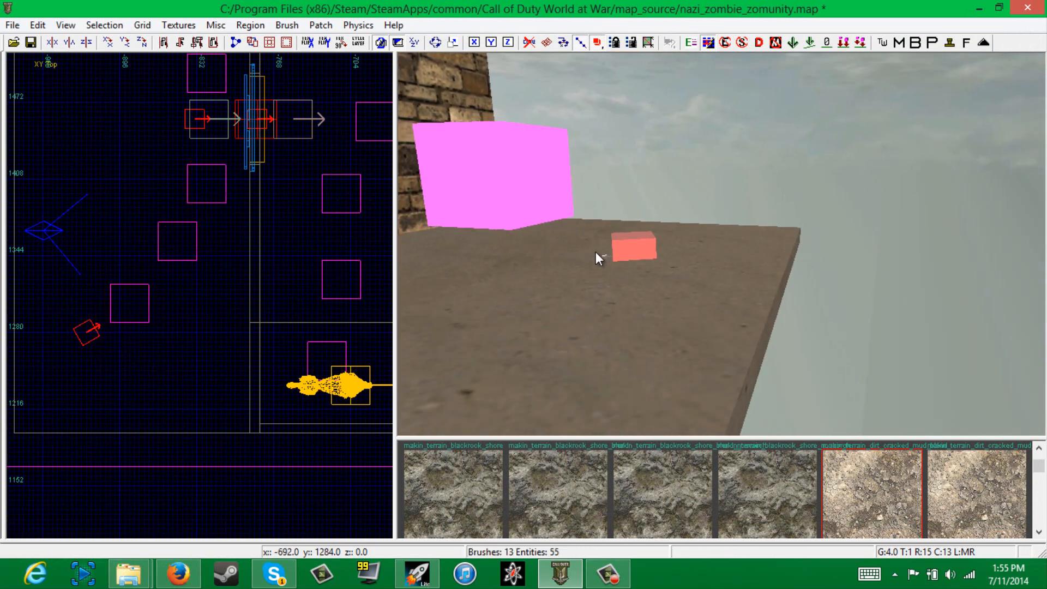
{"action": "left_click", "coordinate": [459, 169], "text": "shift"}
{"action": "key", "text": "space"}
{"action": "mouse_move", "coordinate": [125, 293]}
{"action": "left_mouse_down"}
{"action": "mouse_move", "coordinate": [82, 330]}
{"action": "mouse_move", "coordinate": [91, 335]}
{"action": "left_mouse_up"}
{"action": "key", "text": "Escape"}
Review the riser zombie spawner's script_string and targetname values, and save the map
{"action": "key", "text": "Up"}
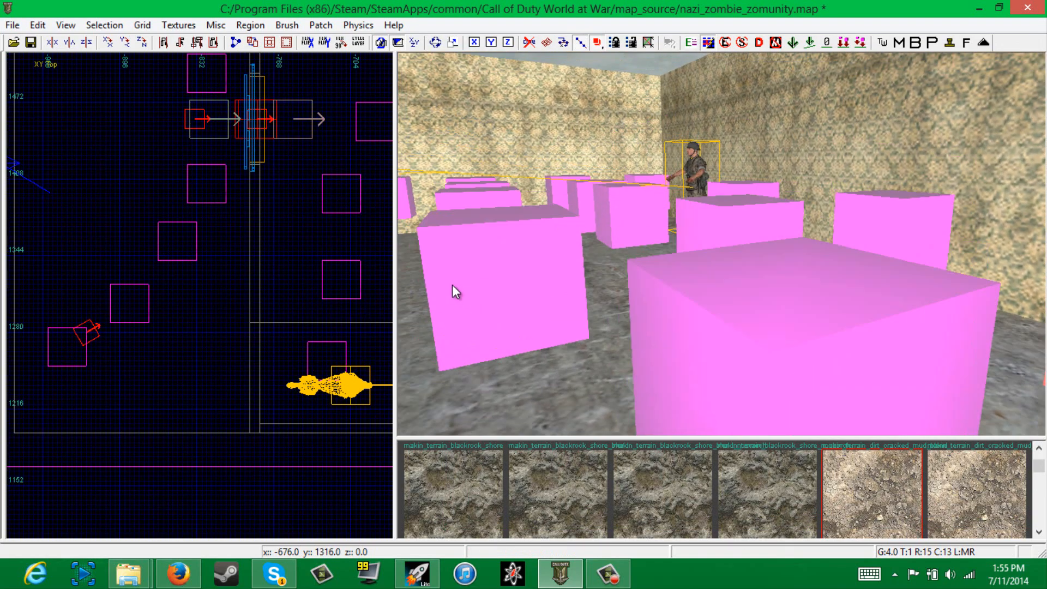
{"action": "key", "text": "Up"}
{"action": "left_click", "coordinate": [705, 232], "text": "shift"}
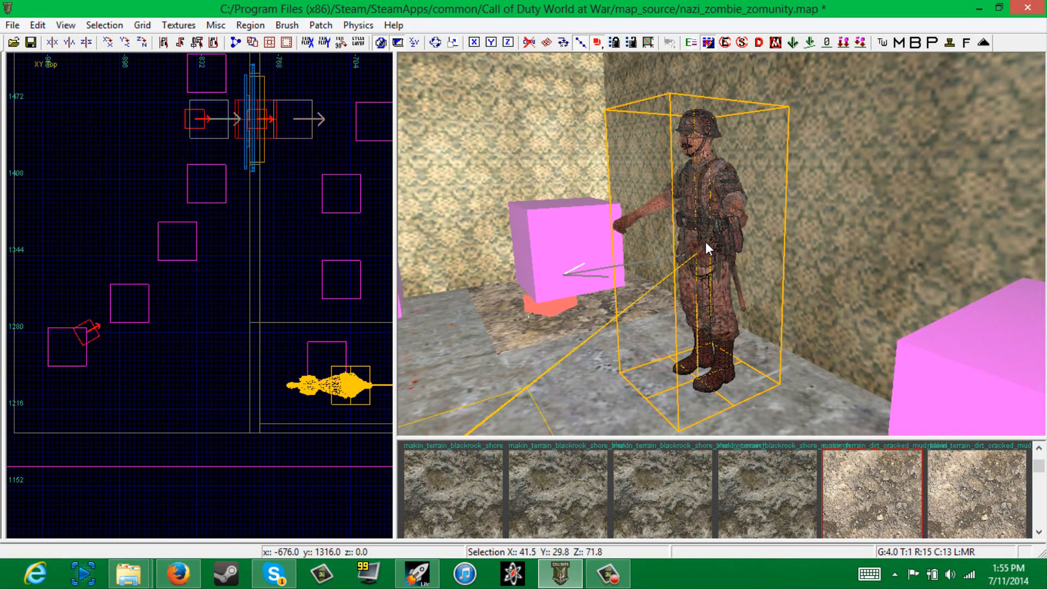
{"action": "key", "text": "n"}
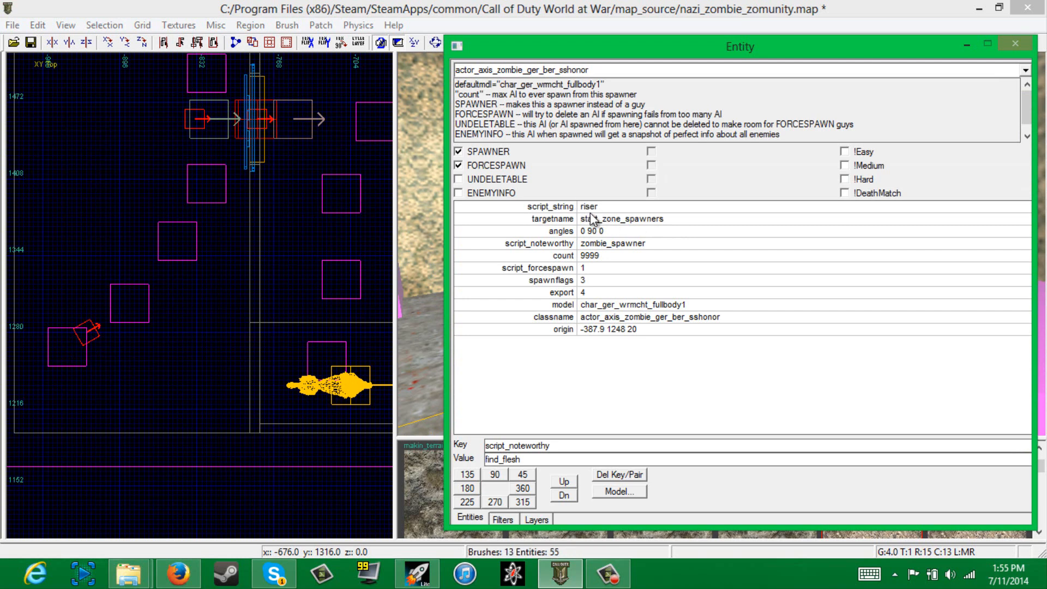
{"action": "key", "text": "n"}
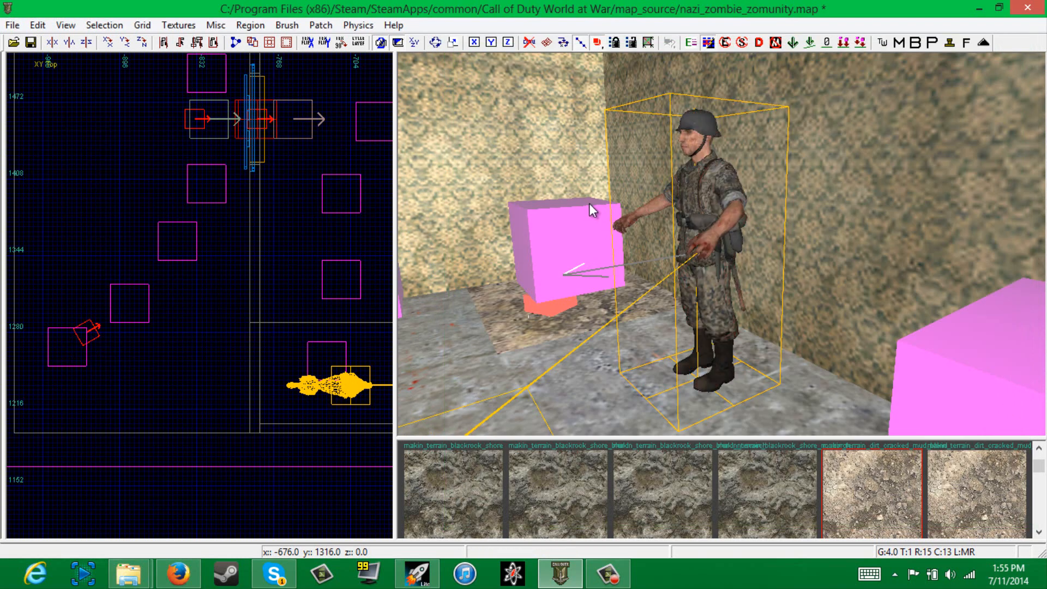
{"action": "left_click", "coordinate": [32, 47]}
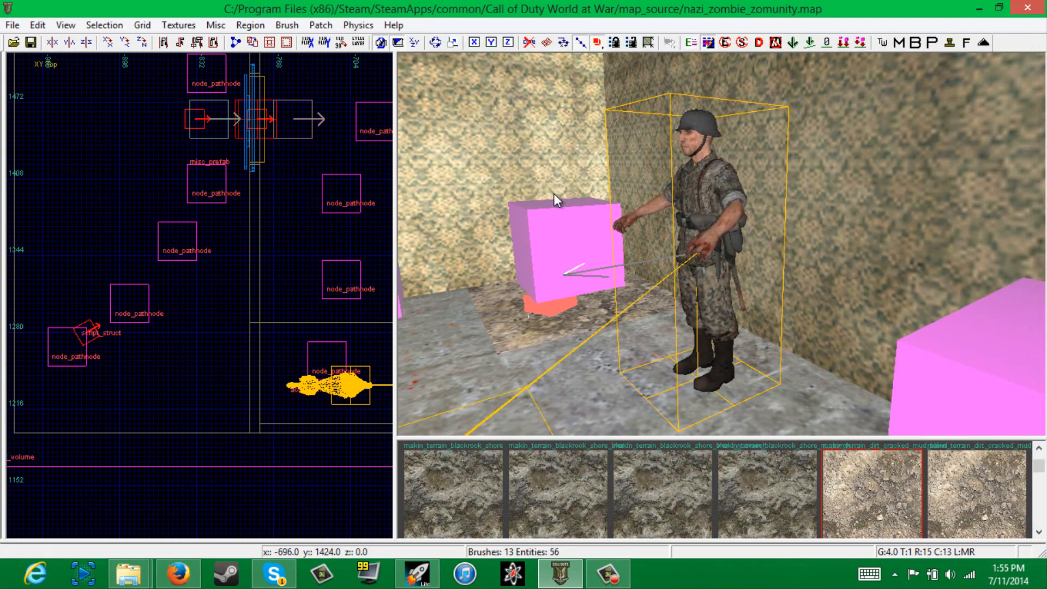
{"action": "key", "text": "Down"}
{"action": "key", "text": "Left"}
{"action": "right_click_drag", "start_coordinate": [555, 194], "coordinate": [656, 267]}
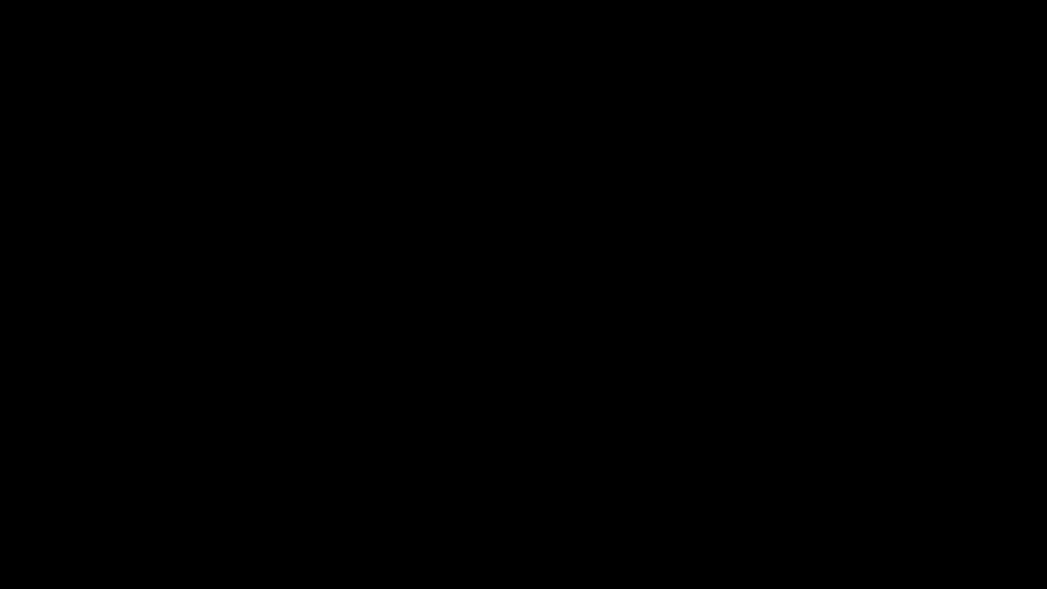